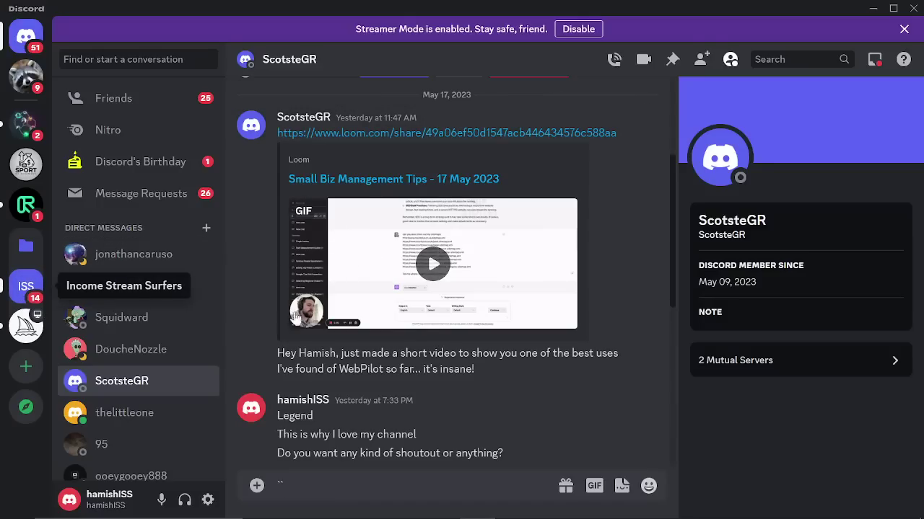
Open the general-chat channel of the Income Stream Surfers server and read its recent messages.
left_click(32, 295)
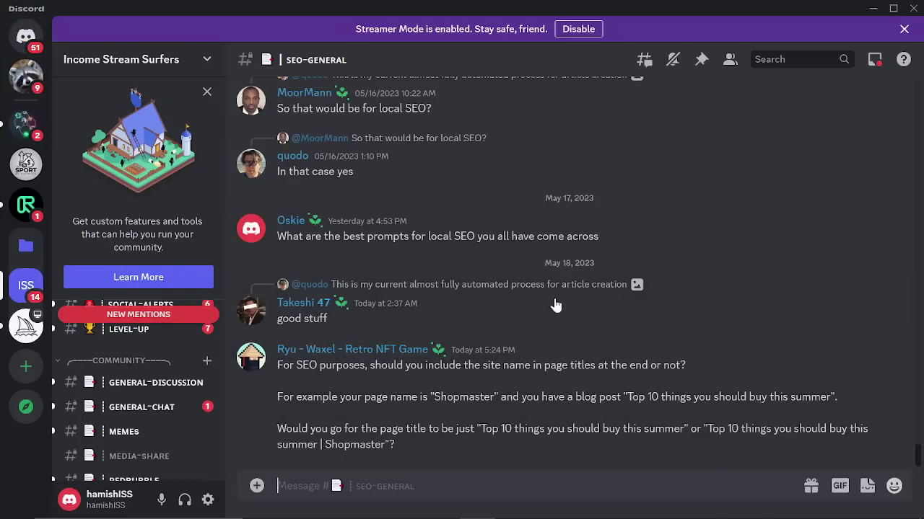
left_click(231, 408)
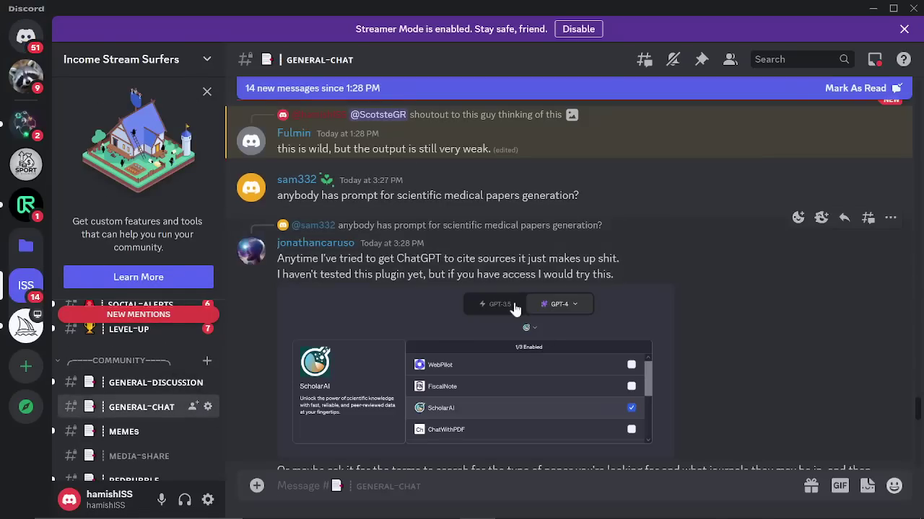
scroll(394, 378, "up", 1)
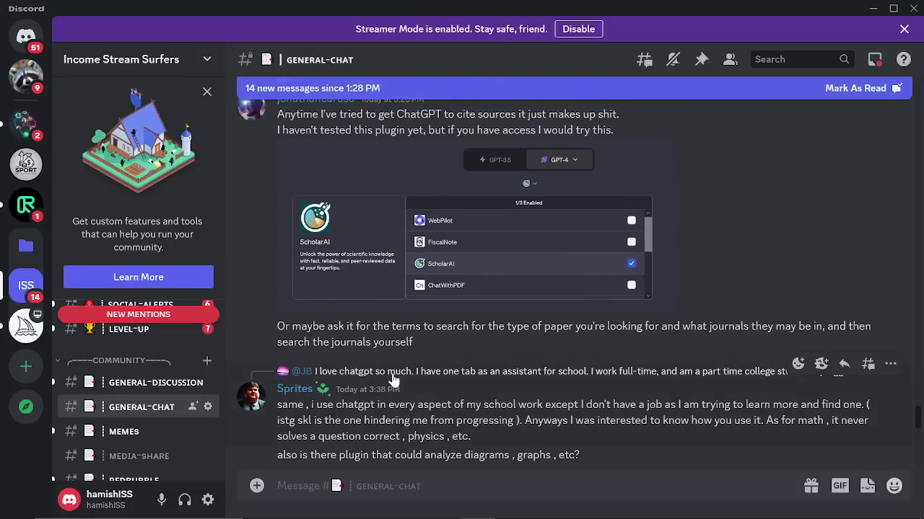
Switch to ChatGPT in the browser and check the GPT-4 model's mode and its enabled plugins.
key("alt+Tab")
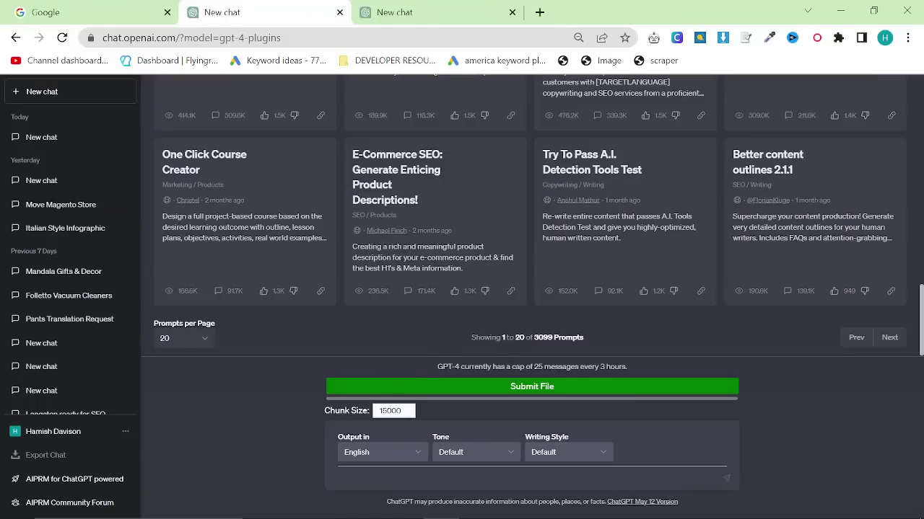
scroll(530, 216, "up", 10)
mouse_move(569, 108)
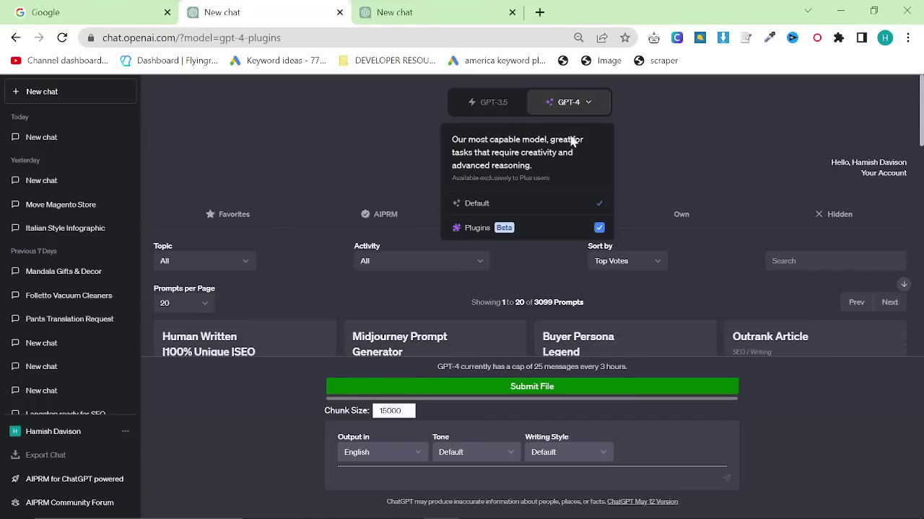
left_click(528, 134)
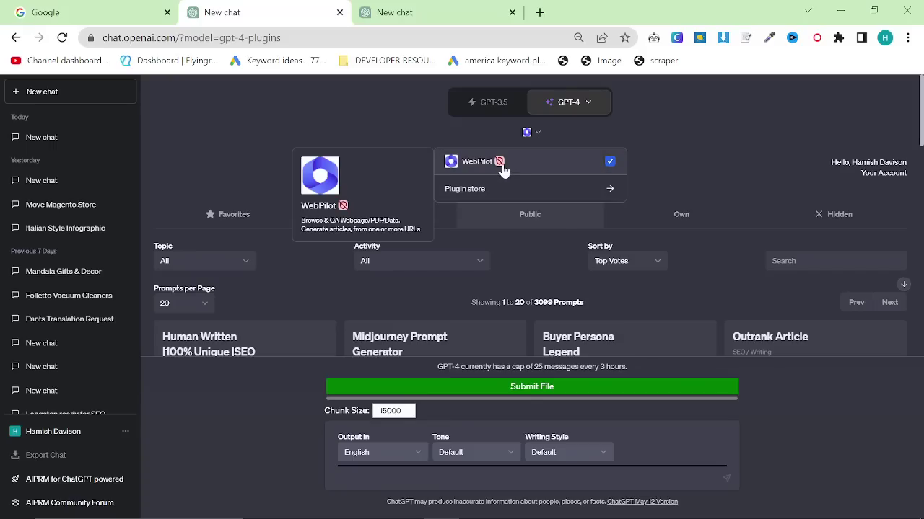
left_click(553, 344)
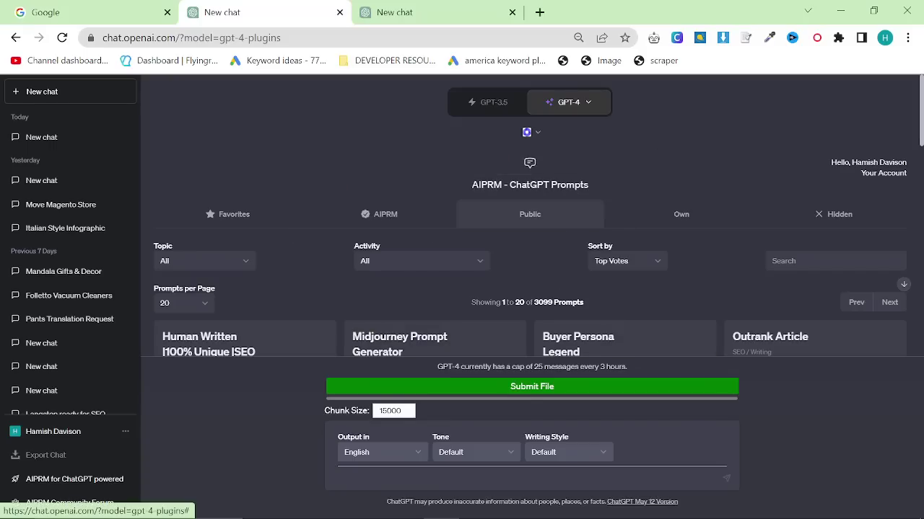
left_click(499, 478)
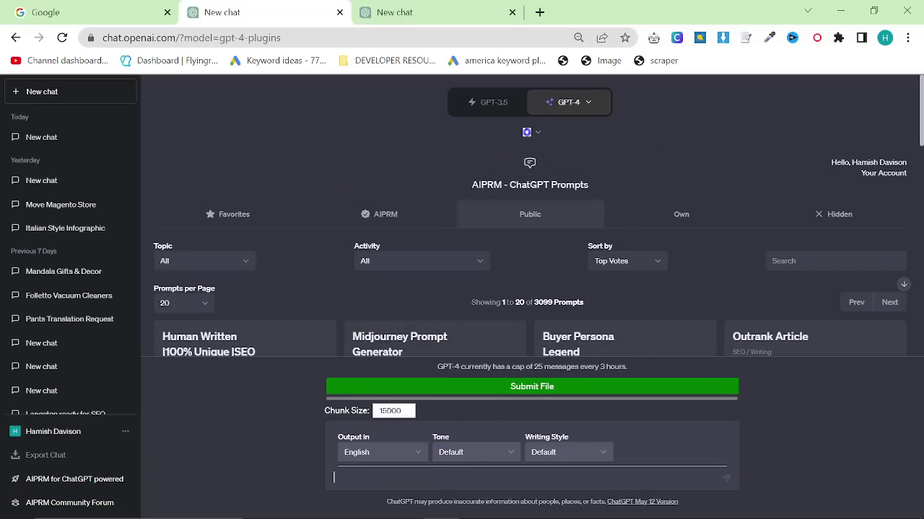
left_click(523, 14)
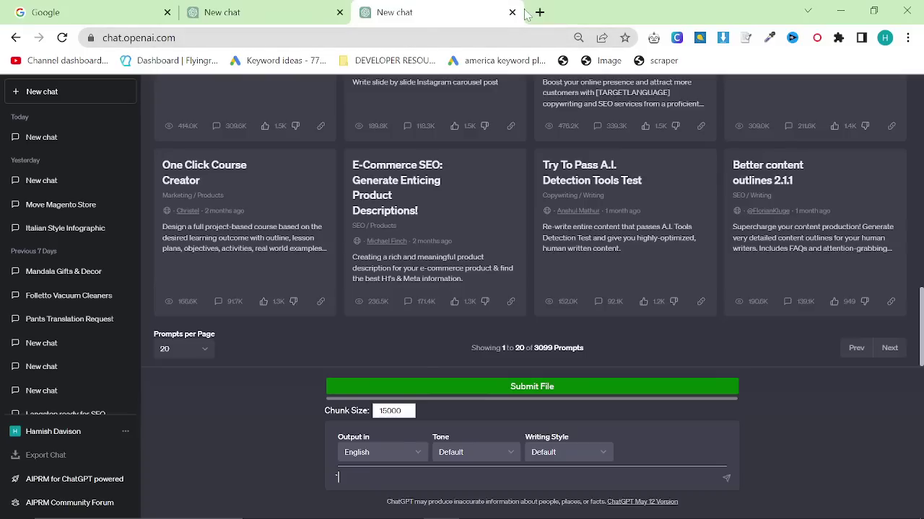
left_click(459, 37)
type("2men.it")
key("Return")
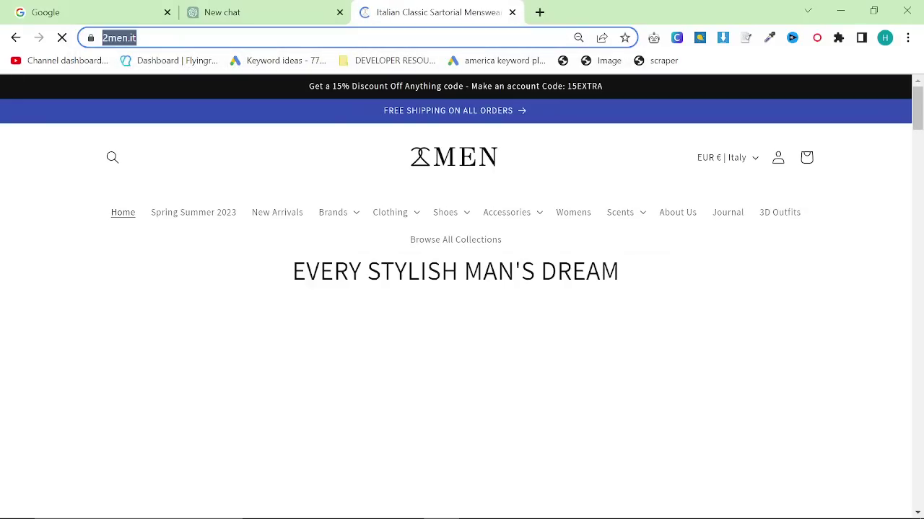
key("End")
type("sitema")
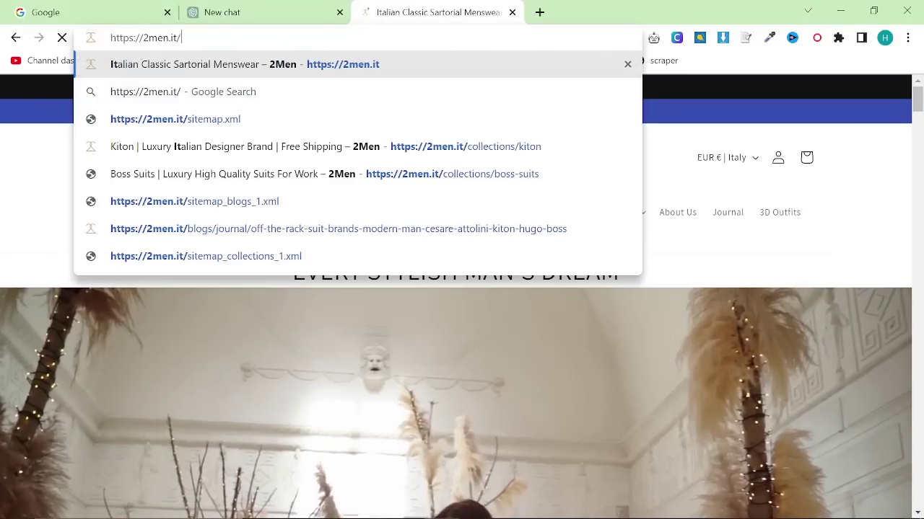
type("p.xml")
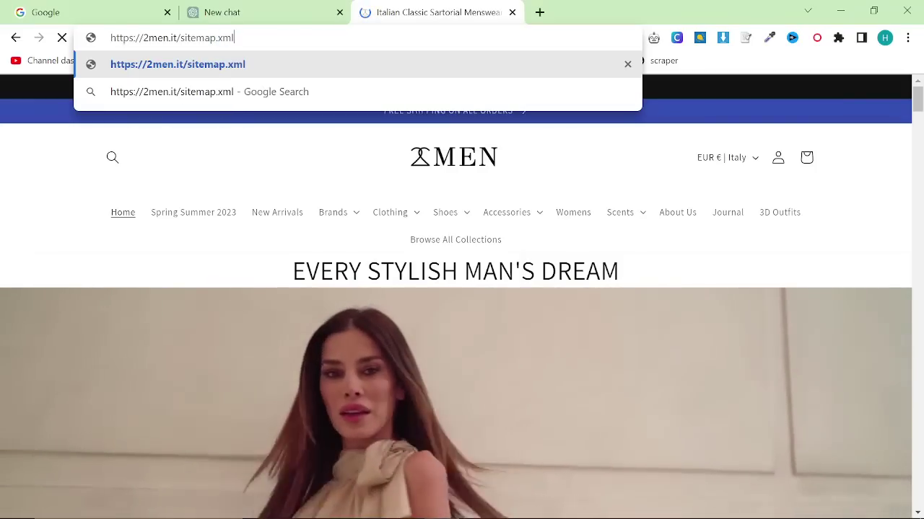
key("Return")
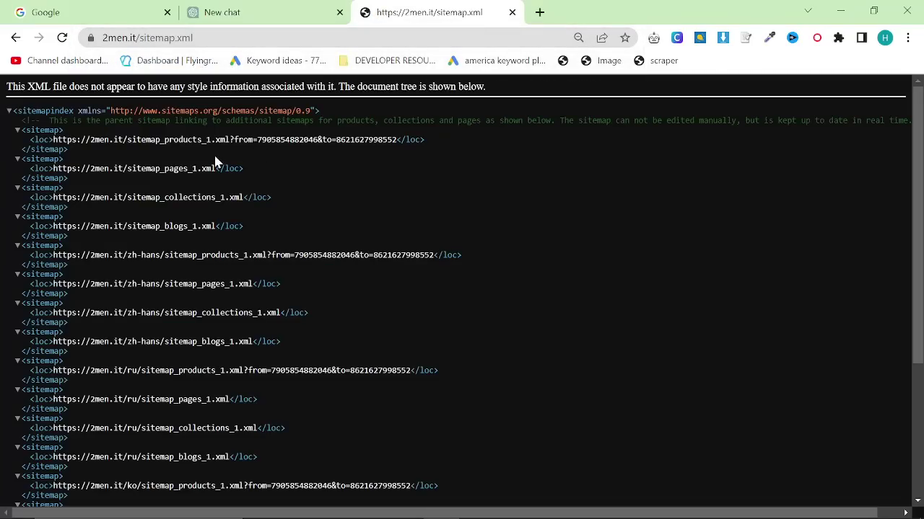
Examine the sitemap index, looking at the products, pages, collections and blogs sitemap addresses and the language versions.
left_click(137, 38)
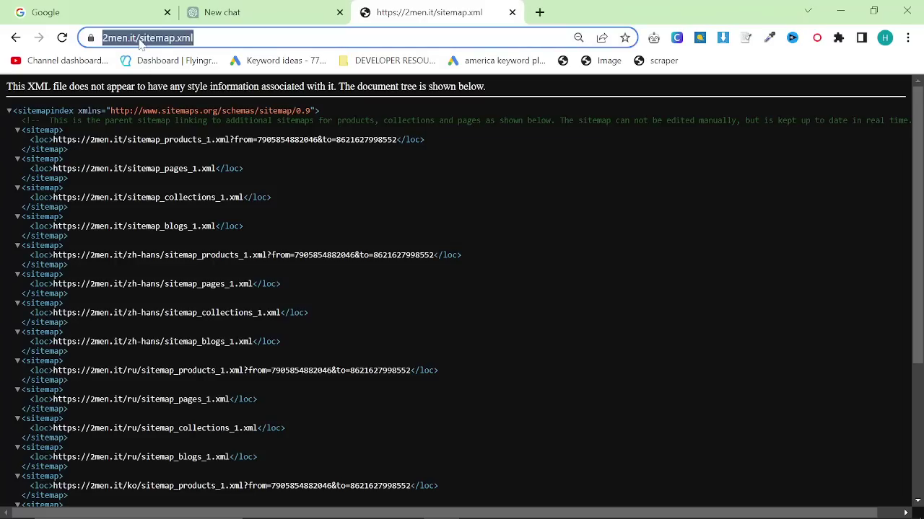
left_click(141, 189)
left_click_drag(54, 169, 215, 226)
left_click(215, 227)
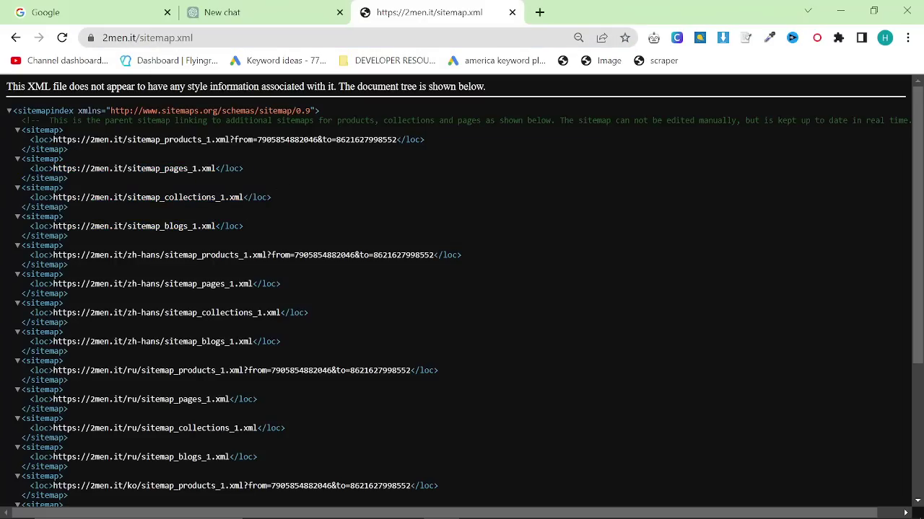
left_click_drag(397, 139, 49, 139)
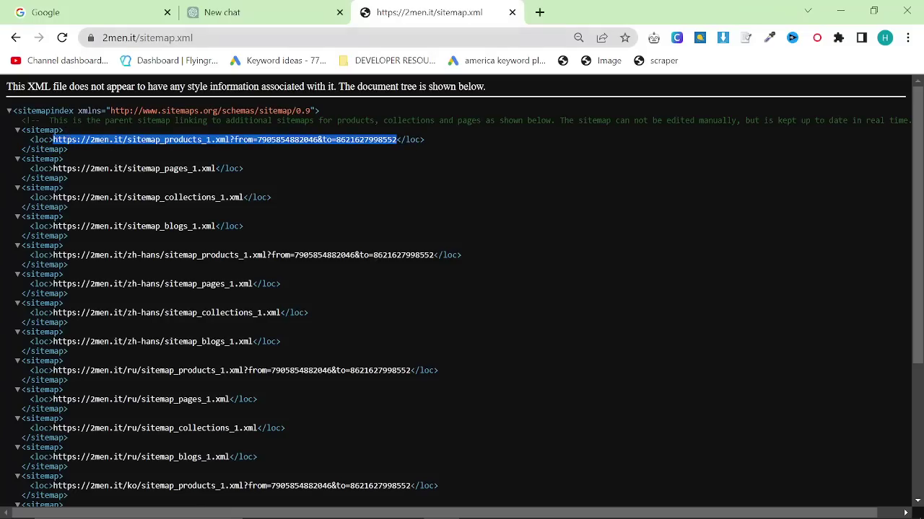
scroll(120, 267, "down", 3)
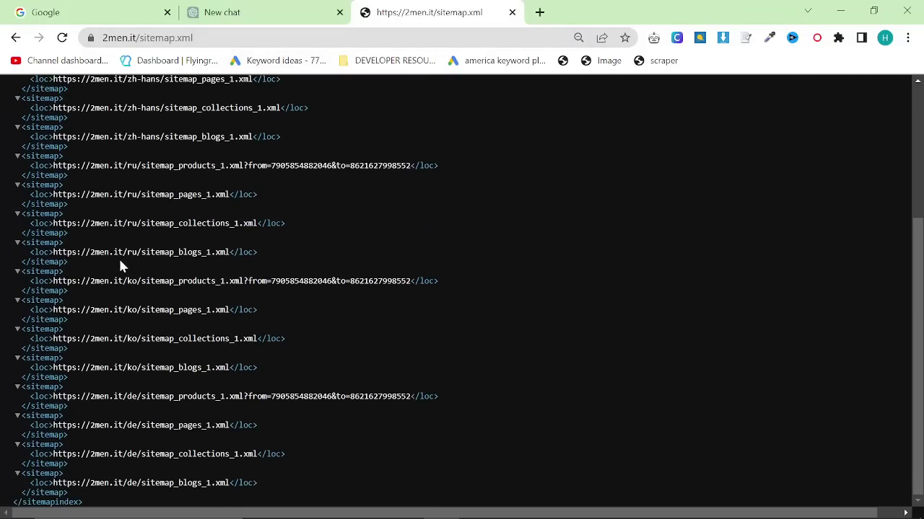
scroll(198, 402, "up", 3)
left_click(180, 288)
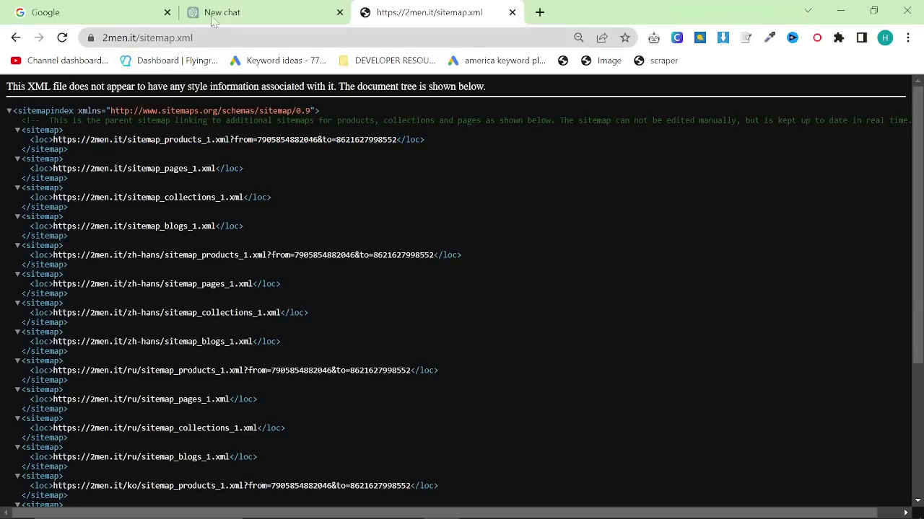
Ask ChatGPT to suggest topical-authority content from 2men.it's sitemap_pages_1.xml, sitemap.xml, sitemap_collections_1.xml and sitemap_blogs_1.xml, omitting the stray "User" line.
left_click(263, 12)
left_click(378, 469)
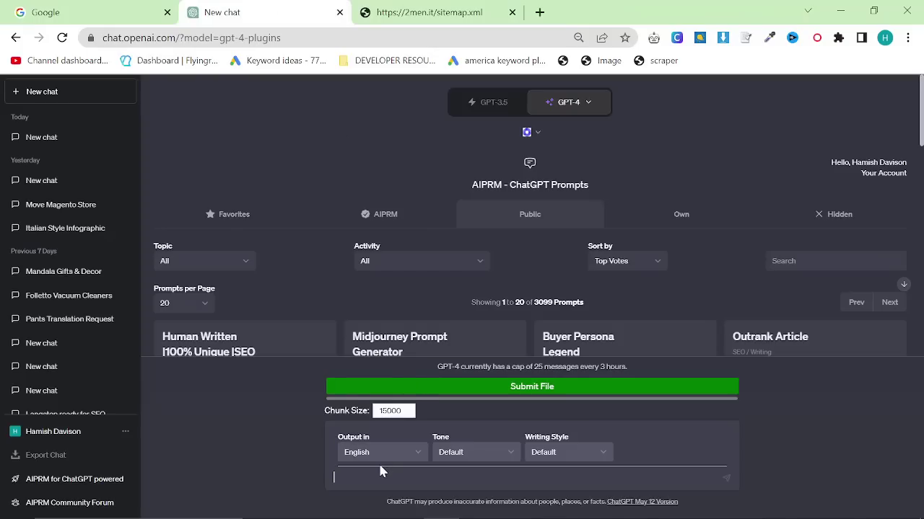
type("User Please read my sitemaps and give me some suggestions for content I could make to grow my topical authority  https://2men.it/sitemap_pages_1.xml https://2men.it/sitemap.xml https://2men.it/sitemap_collections_1.xml https://2men.it/sitemap_blogs_1.xml")
left_click_drag(352, 387, 264, 377)
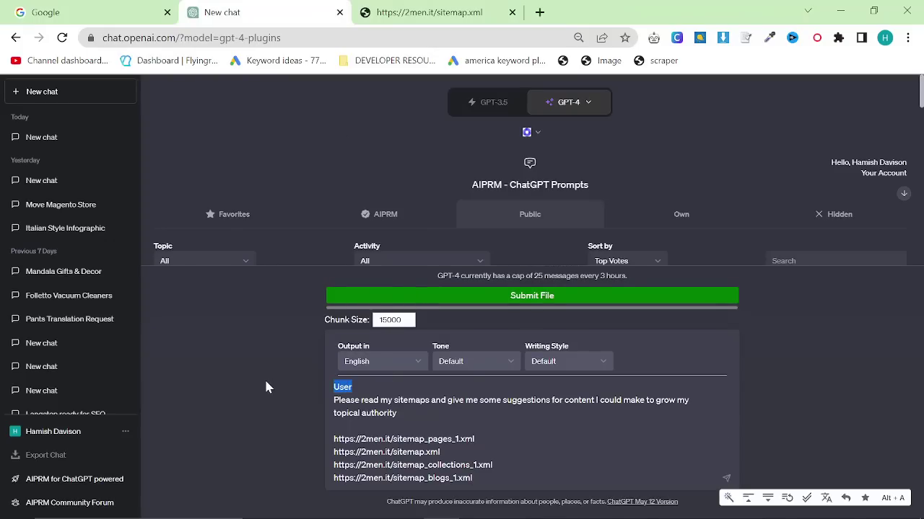
key("BackSpace")
key("Delete")
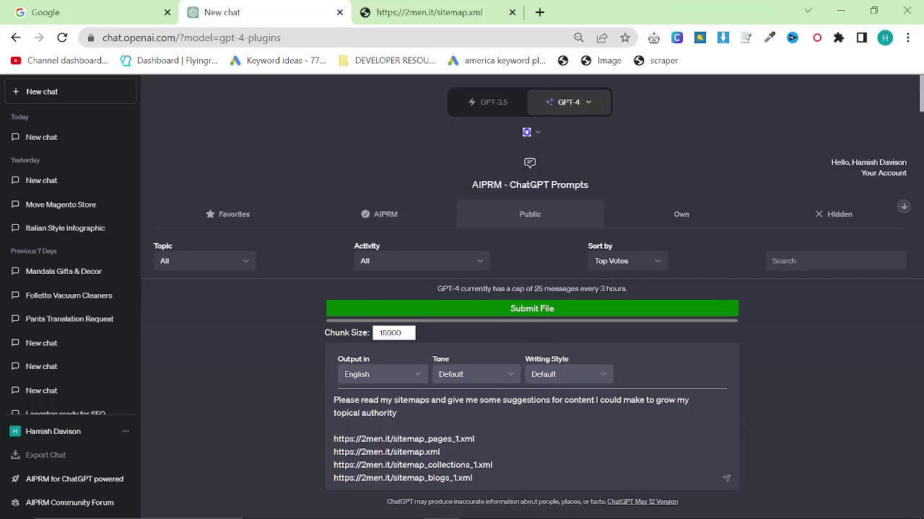
key("Return")
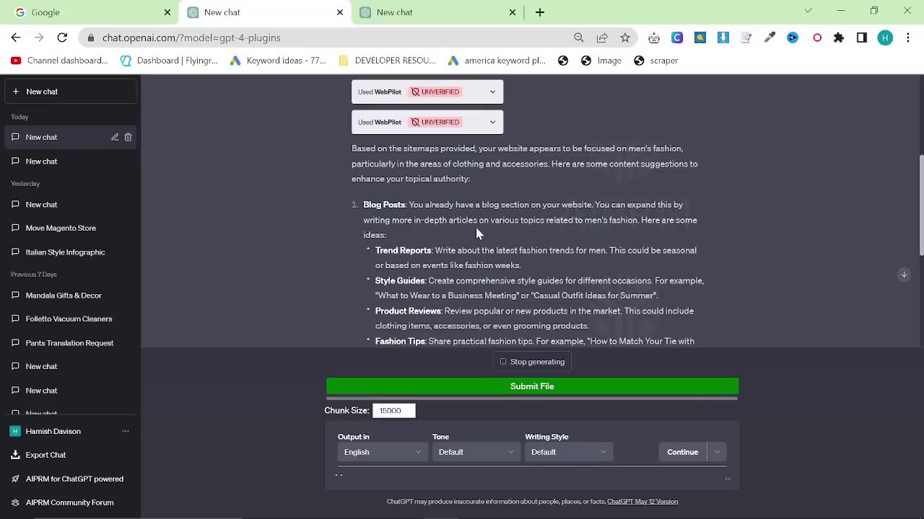
Read the Blog Posts suggestions in the reply, covering trend reports, style guides, product reviews and fashion tips.
left_click_drag(493, 221, 386, 236)
left_click(556, 247)
scroll(556, 248, "down", 1)
left_click_drag(373, 179, 428, 185)
left_click(427, 185)
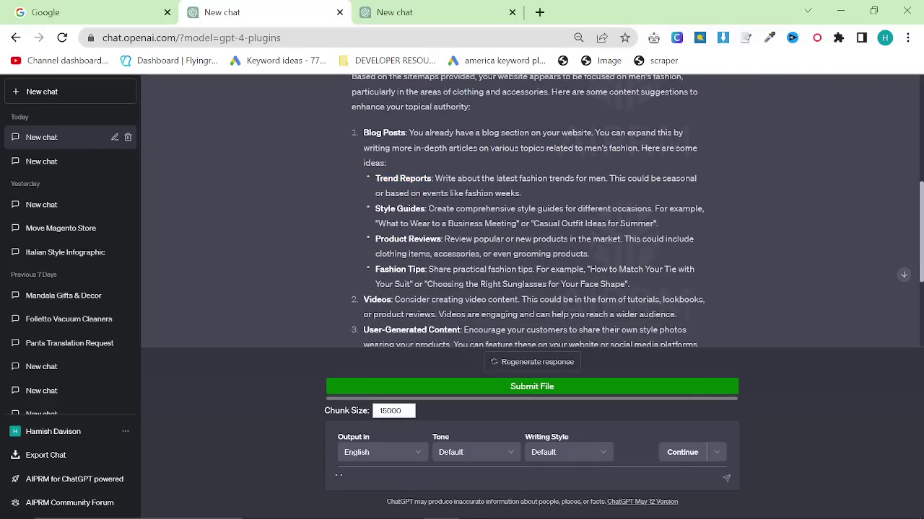
left_click_drag(374, 209, 429, 209)
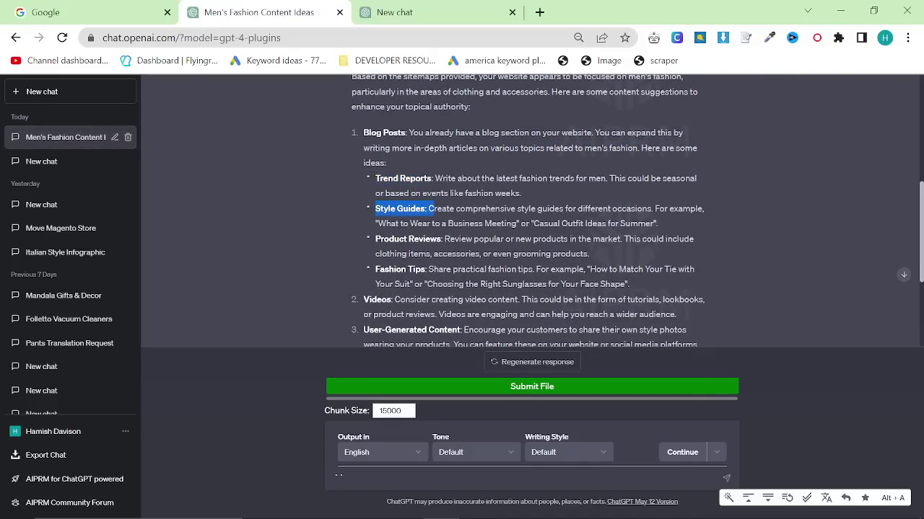
left_click_drag(375, 240, 441, 239)
left_click(441, 240)
left_click_drag(374, 269, 434, 260)
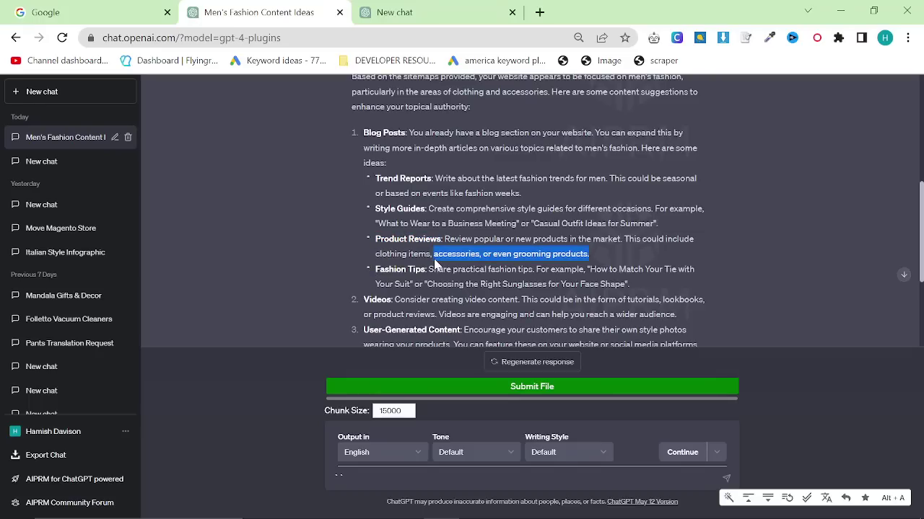
left_click(435, 260)
scroll(454, 259, "down", 1)
scroll(454, 259, "up", 1)
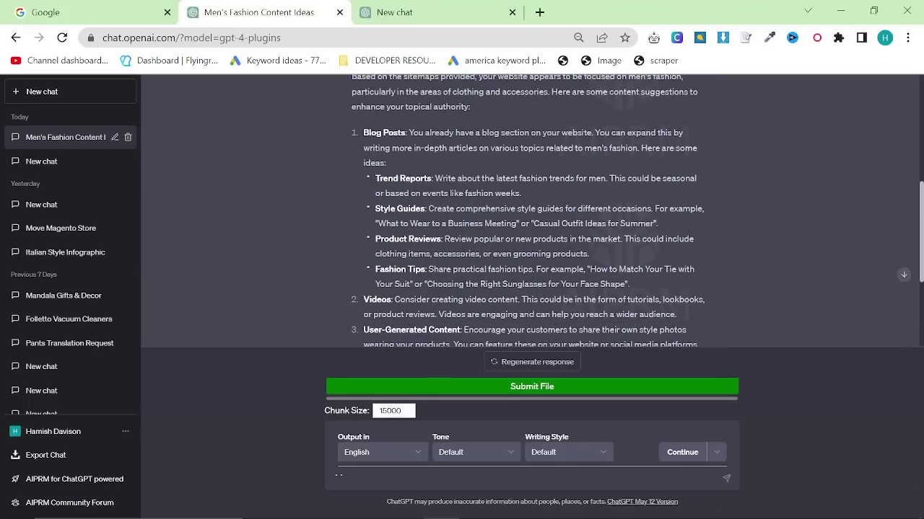
scroll(372, 231, "down", 1)
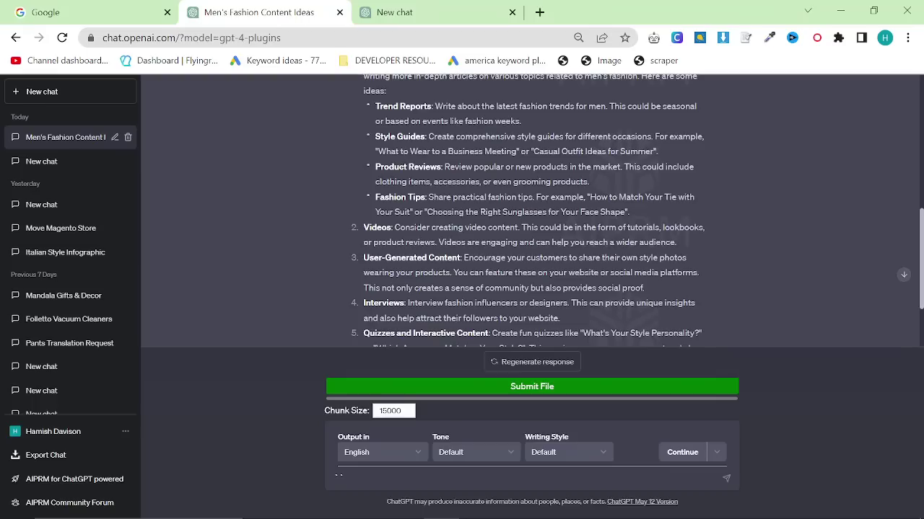
Examine the Videos and User-Generated Content suggestions in the reply.
left_click_drag(706, 244, 354, 231)
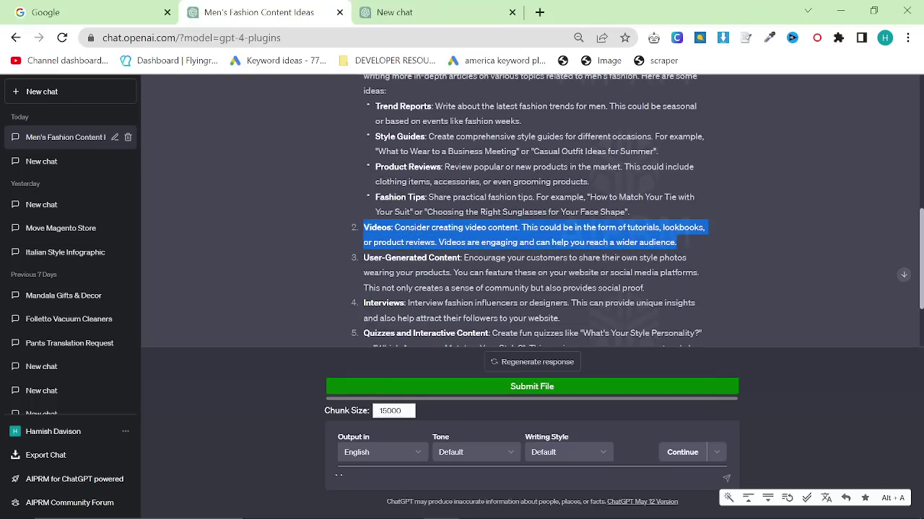
scroll(637, 206, "down", 1)
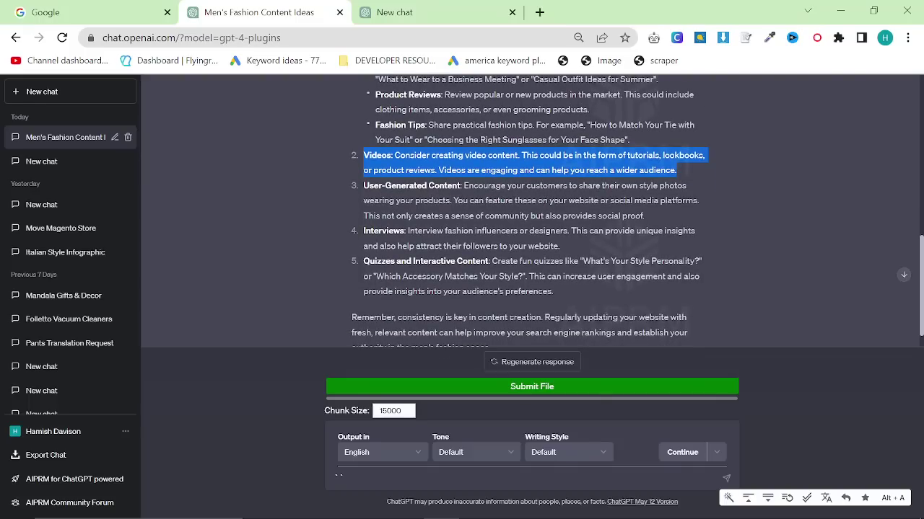
left_click(456, 211)
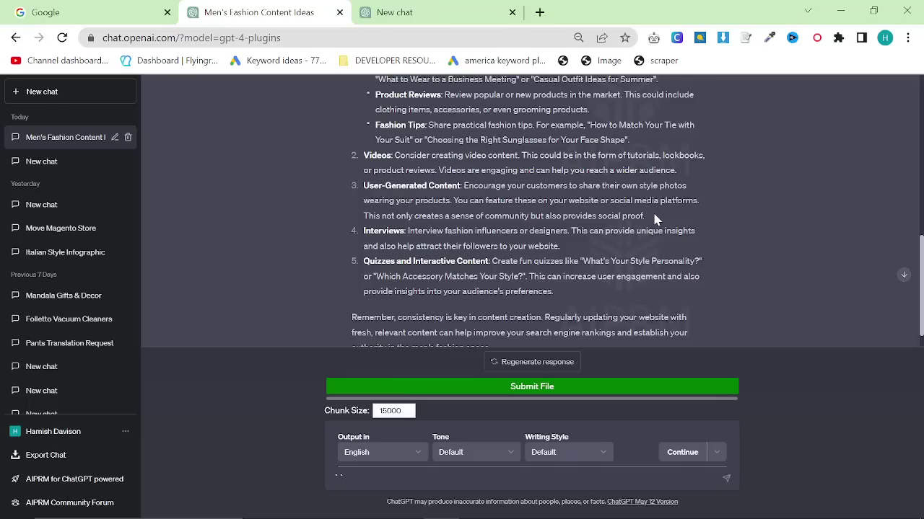
left_click_drag(654, 219, 357, 186)
left_click(503, 215)
left_click_drag(653, 215, 562, 215)
left_click(562, 215)
left_click_drag(648, 220, 516, 186)
left_click(391, 193)
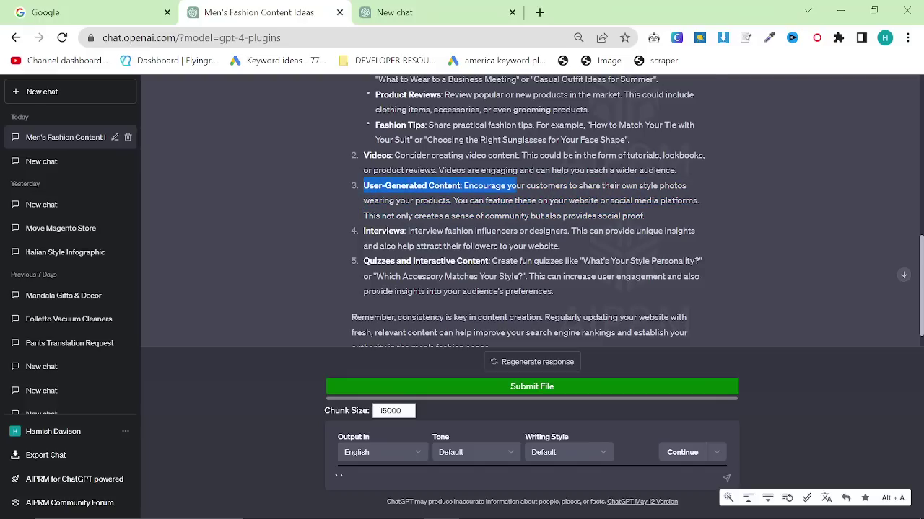
left_click(640, 220)
left_click_drag(639, 221, 559, 202)
left_click(470, 211)
left_click(581, 213)
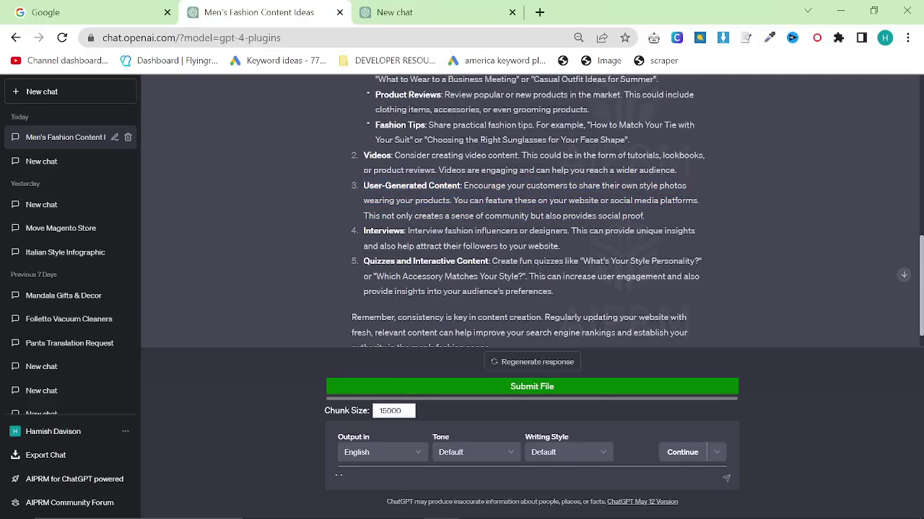
Review the Interviews and the Quizzes and Interactive Content suggestions in the reply.
left_click_drag(363, 230, 559, 246)
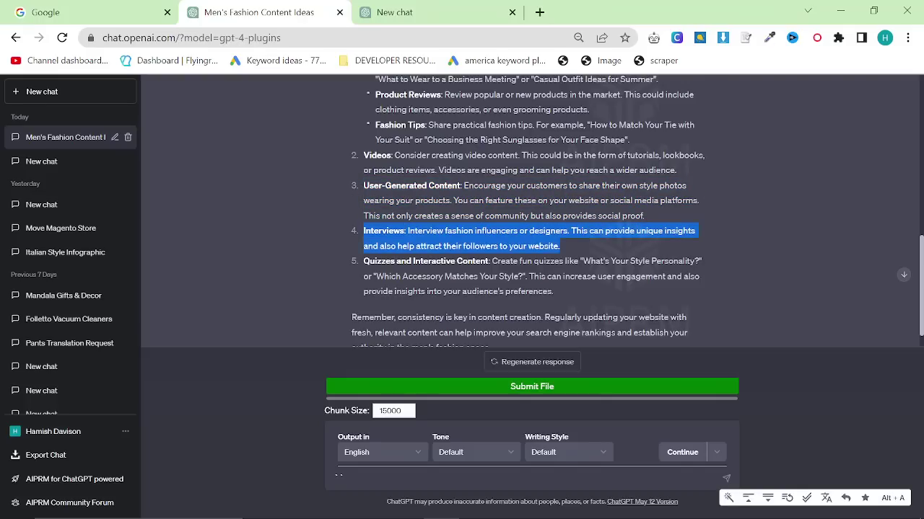
left_click(462, 238)
left_click_drag(363, 231, 559, 246)
left_click(461, 276)
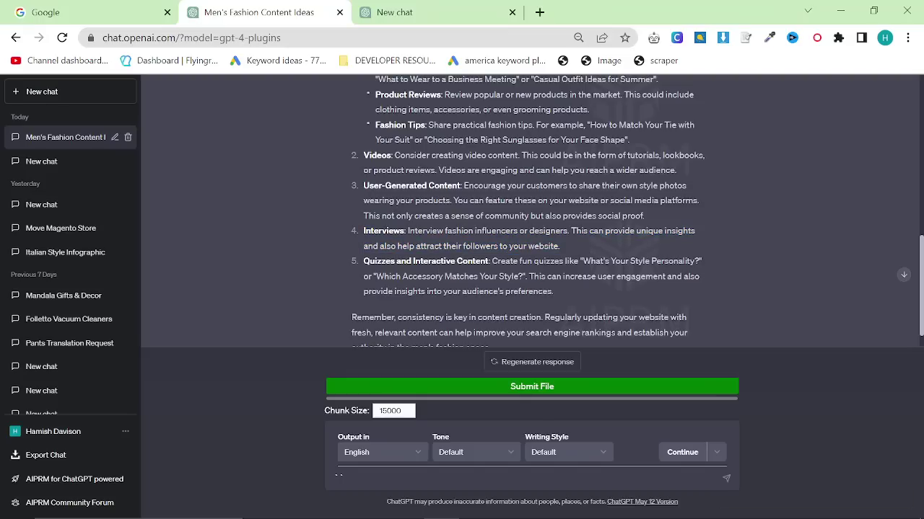
left_click_drag(414, 261, 489, 261)
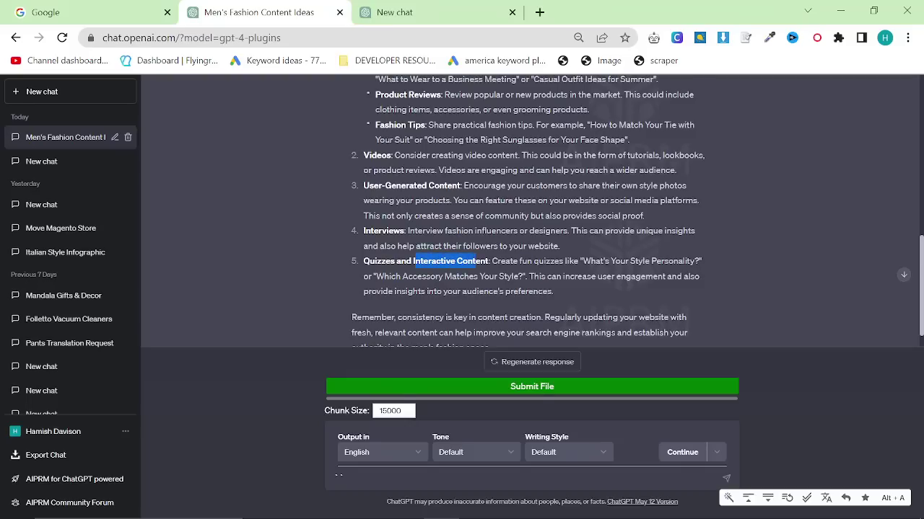
Review the reply's suggestion list again, from Quizzes and Interactive Content back up to the style guides.
left_click(392, 261)
left_click_drag(392, 261, 375, 79)
left_click(362, 257)
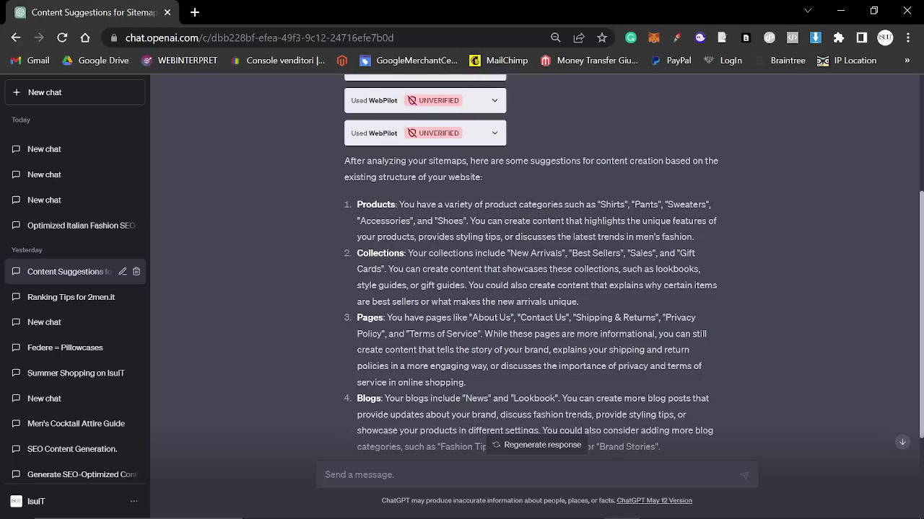
Review the Content Suggestions for Sitemaps chat, focusing on the Collections advice about lookbooks, style guides and gift guides.
scroll(704, 386, "up", 3)
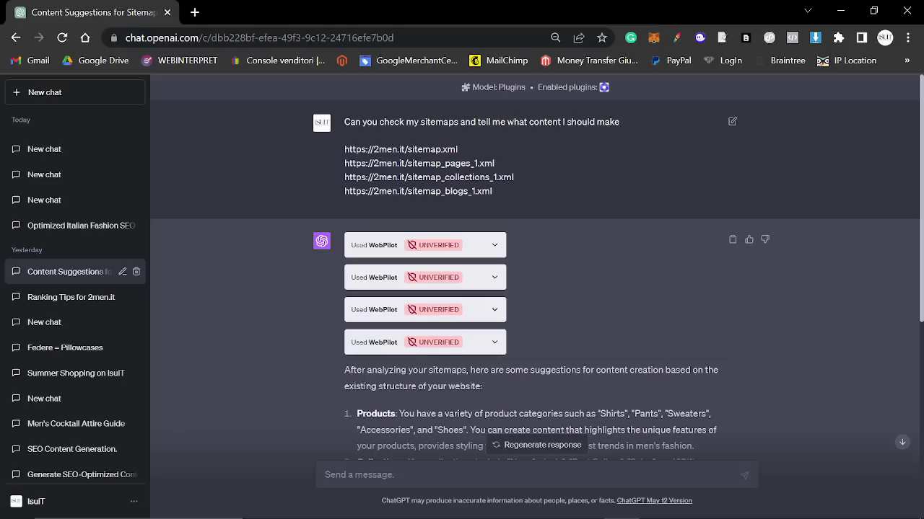
scroll(585, 234, "down", 2)
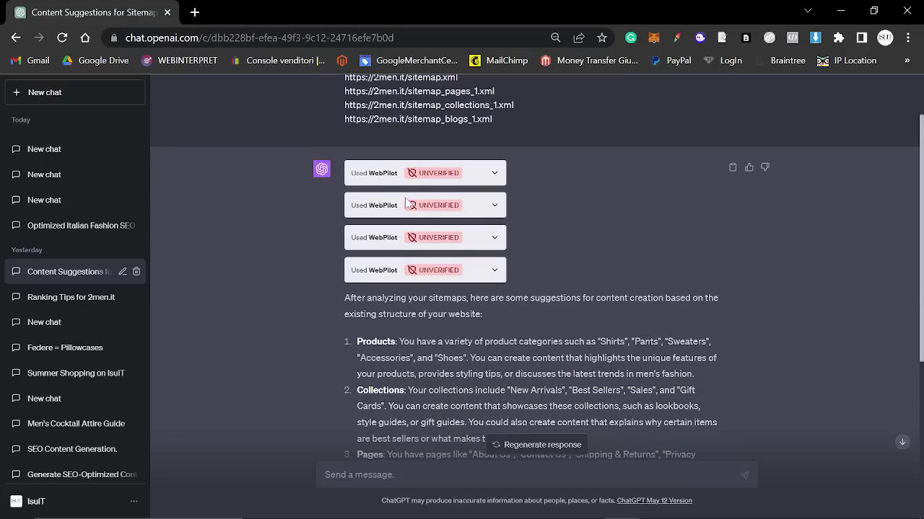
left_click_drag(359, 326, 593, 369)
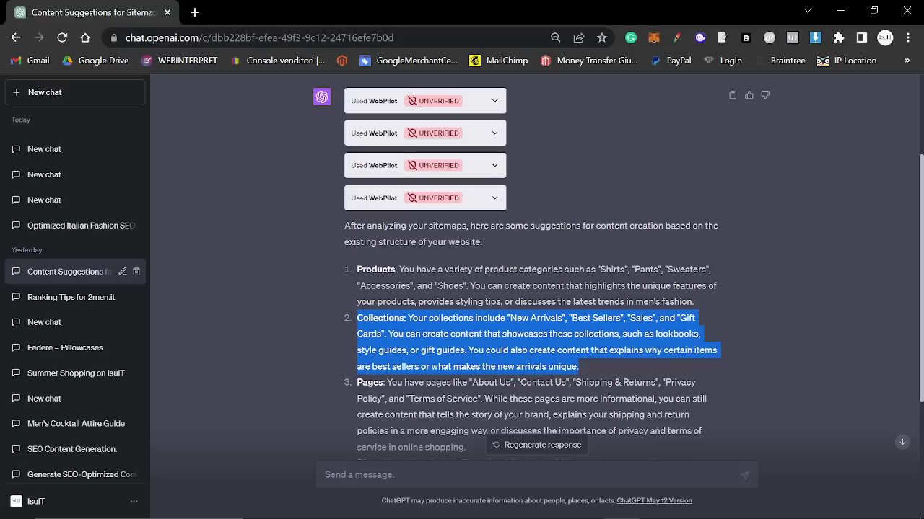
left_click(369, 334)
left_click_drag(577, 367, 381, 334)
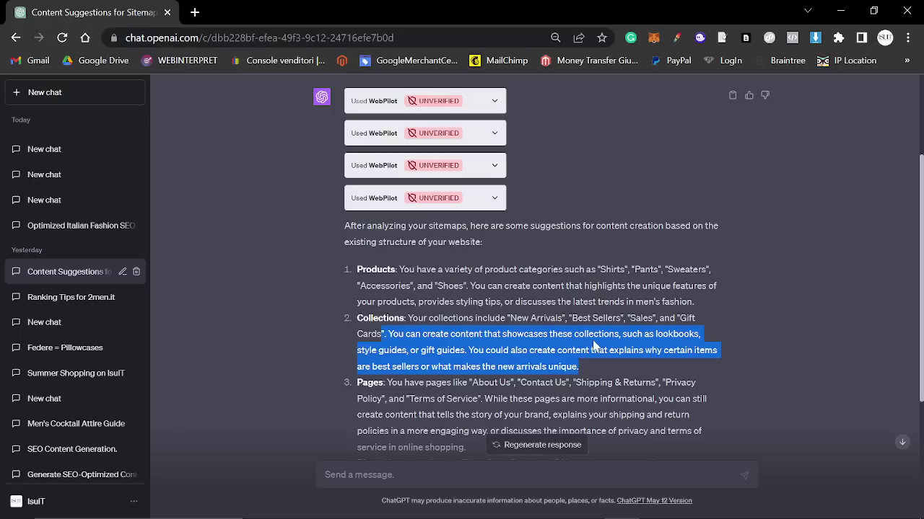
left_click(654, 334)
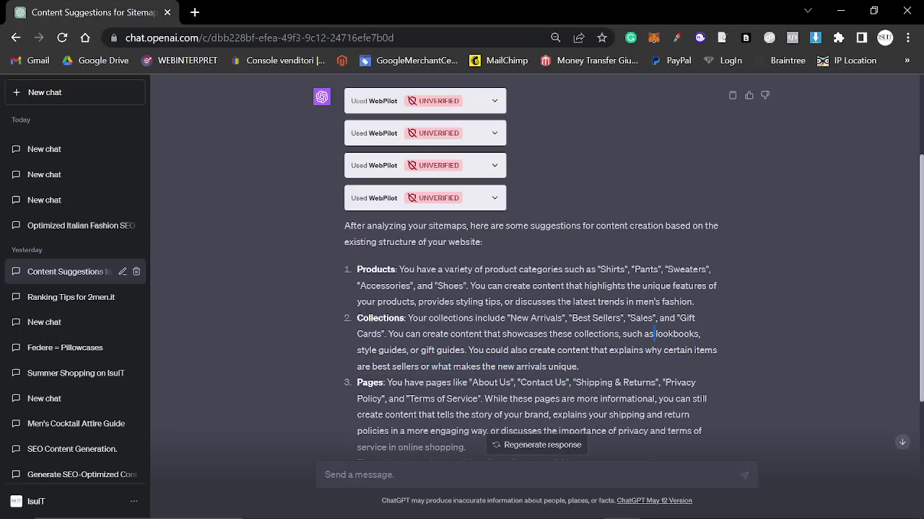
left_click_drag(356, 352, 466, 351)
left_click(407, 352)
left_click(466, 351)
Open Excalidraw in a new browser tab of the window holding the Men's Fashion Content Ideas chat.
key("alt+Tab")
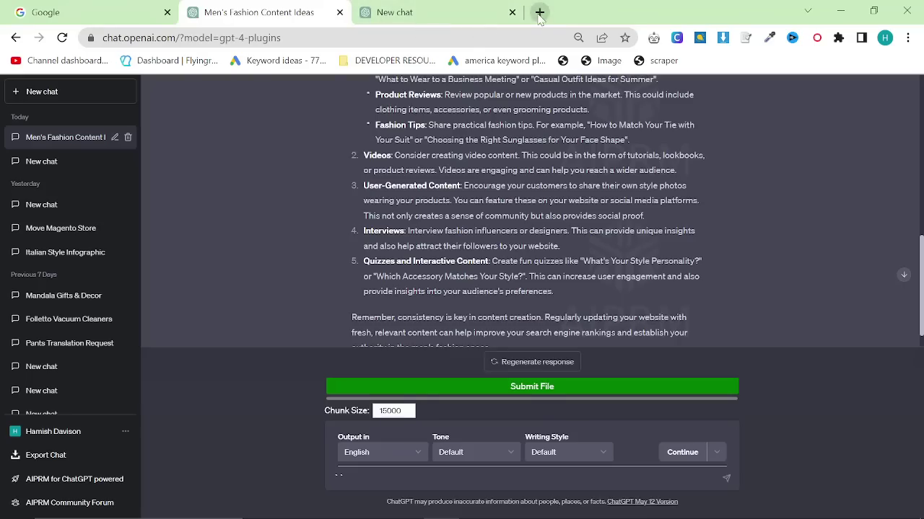
left_click(539, 12)
key("alt+Tab")
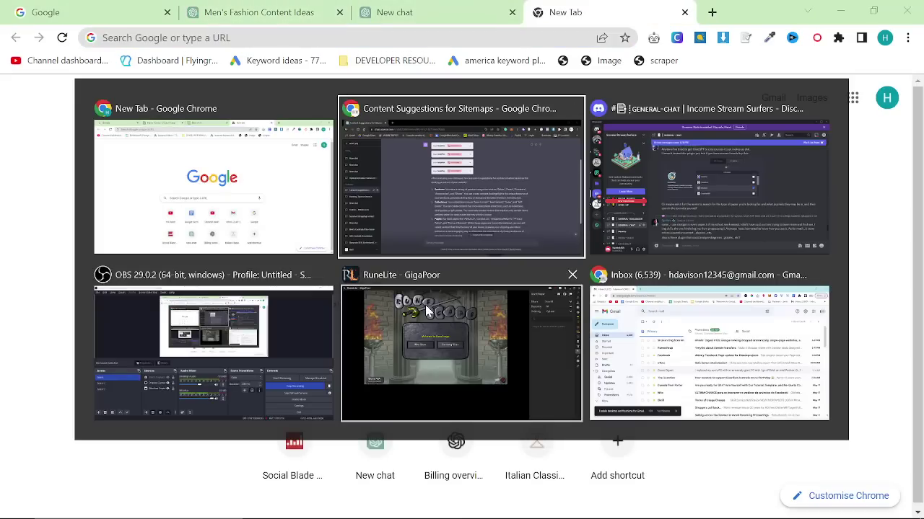
key("alt+Tab")
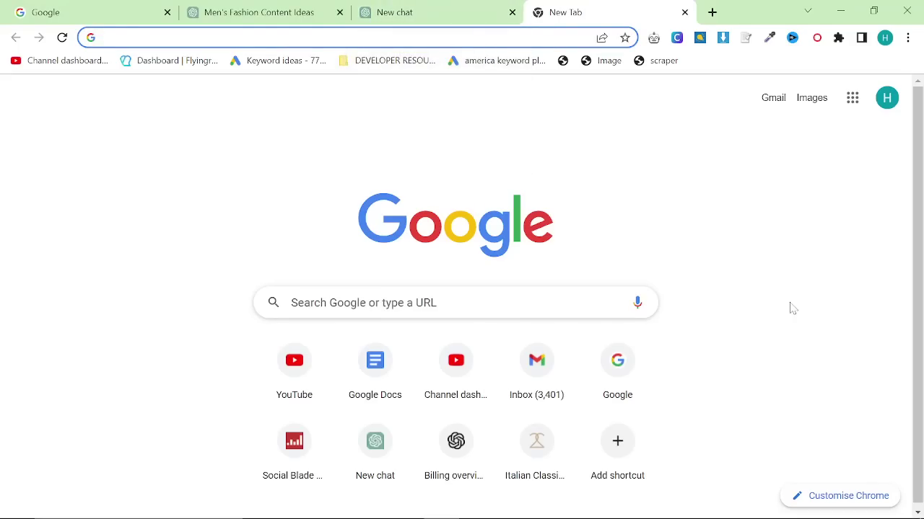
type("exc")
key("Return")
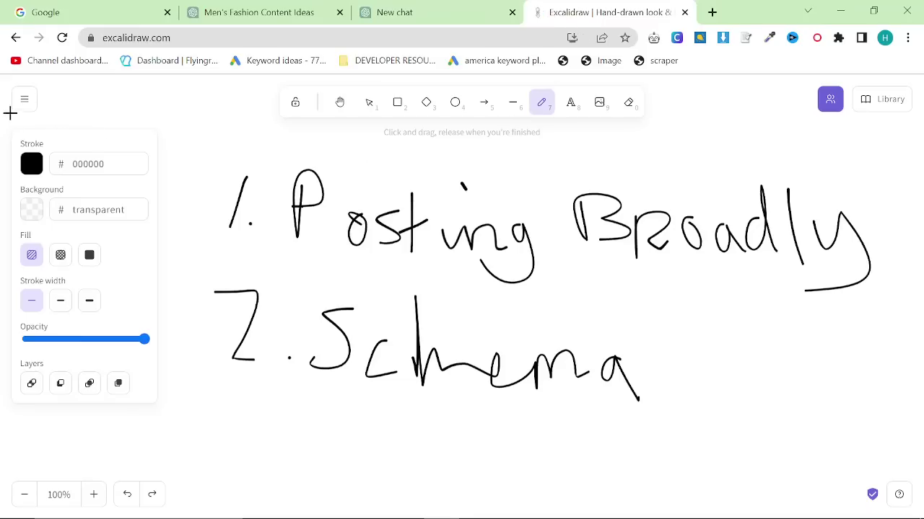
Reset the canvas to clear the handwritten "Posting Broadly" and "Schema" notes.
left_click(24, 100)
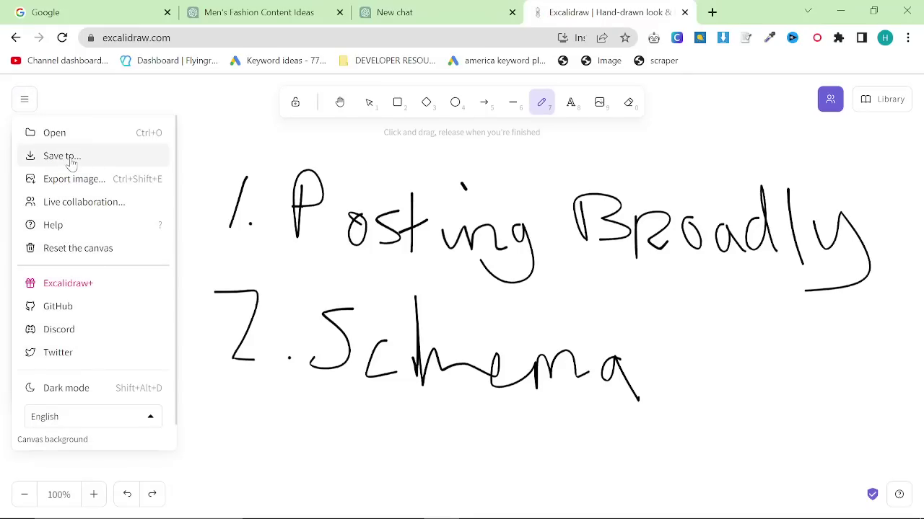
left_click(66, 248)
left_click(566, 338)
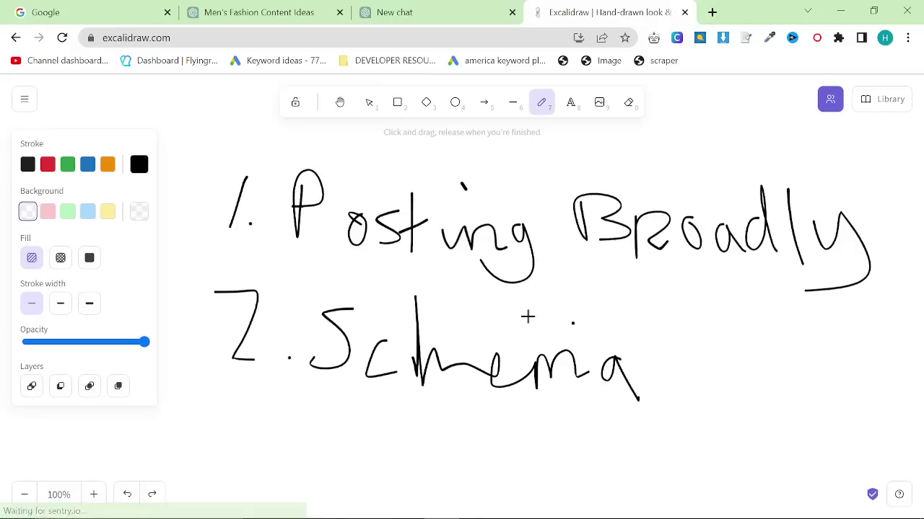
left_click(25, 101)
left_click(66, 248)
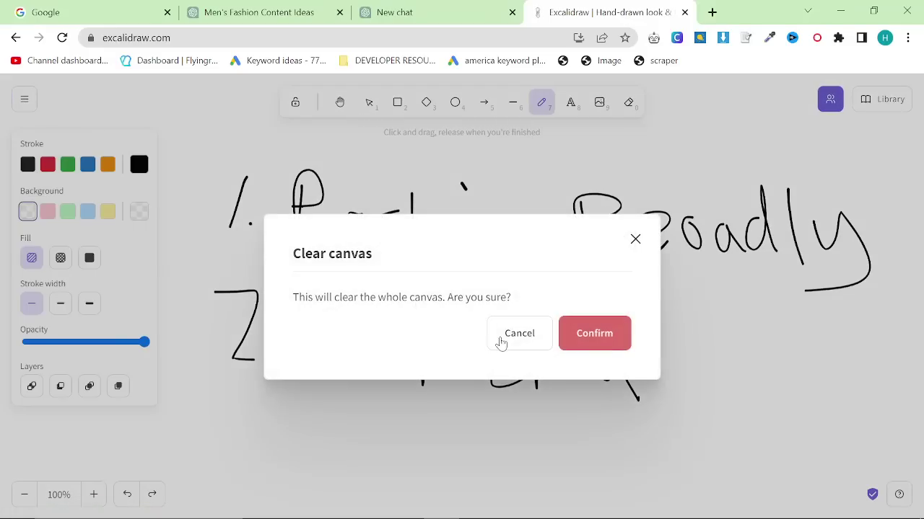
left_click(566, 338)
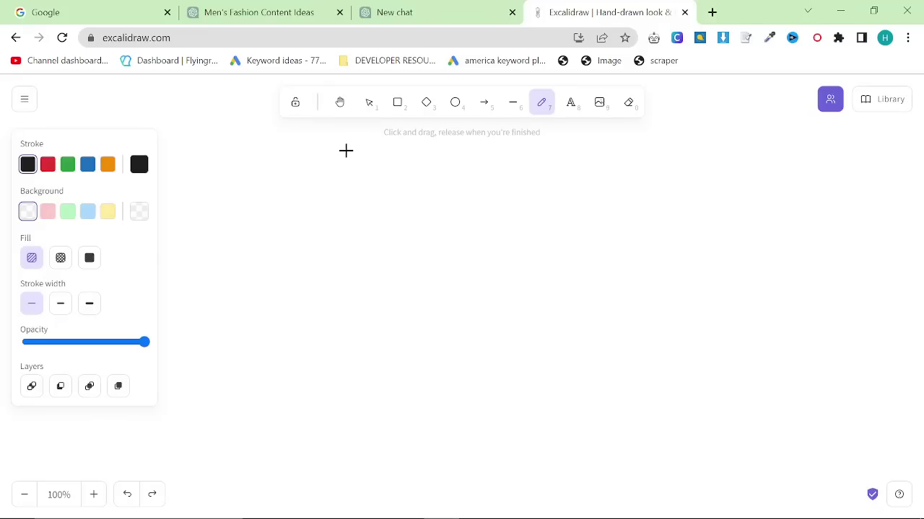
Handwrite the heading "Collection" near the top of the canvas and underline it.
mouse_move(346, 150)
left_mouse_down()
mouse_move(346, 188)
mouse_move(338, 176)
left_mouse_up()
left_click_drag(394, 182, 445, 198)
mouse_move(434, 179)
left_mouse_down()
mouse_move(462, 179)
mouse_move(465, 195)
mouse_move(535, 166)
left_mouse_up()
left_click(454, 150)
left_click_drag(312, 205, 590, 211)
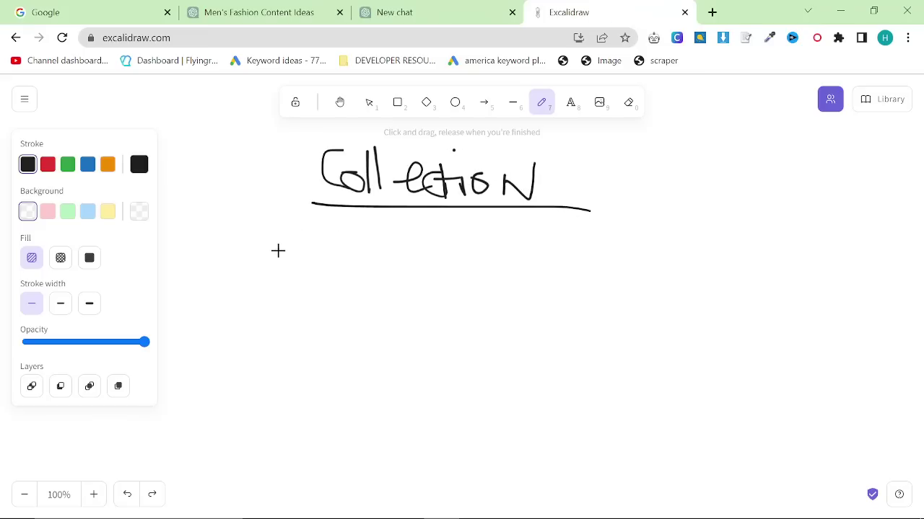
Sketch a row of four open-bottomed boxes under the Collection heading, with a smaller product shape inside the first.
mouse_move(243, 299)
left_mouse_down()
mouse_move(252, 229)
mouse_move(306, 305)
left_mouse_up()
mouse_move(340, 243)
left_mouse_down()
mouse_move(341, 312)
mouse_move(397, 238)
mouse_move(393, 318)
left_mouse_up()
mouse_move(440, 250)
left_mouse_down()
mouse_move(435, 327)
mouse_move(491, 333)
left_mouse_up()
mouse_move(553, 254)
left_mouse_down()
mouse_move(614, 248)
mouse_move(606, 350)
left_mouse_up()
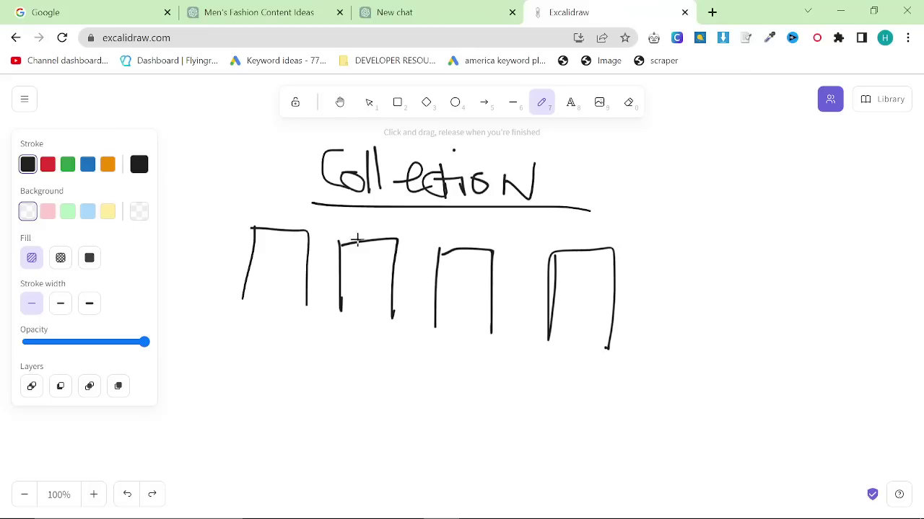
mouse_move(254, 281)
left_mouse_down()
mouse_move(260, 241)
mouse_move(280, 280)
mouse_move(269, 275)
left_mouse_up()
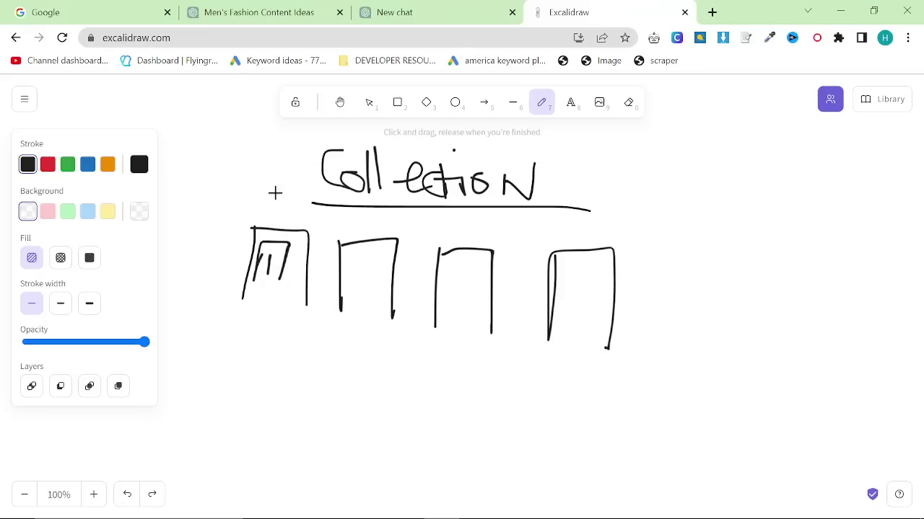
Draw a long dividing line beneath the boxes and handwrite "Collections/" below it.
left_click_drag(221, 326, 654, 355)
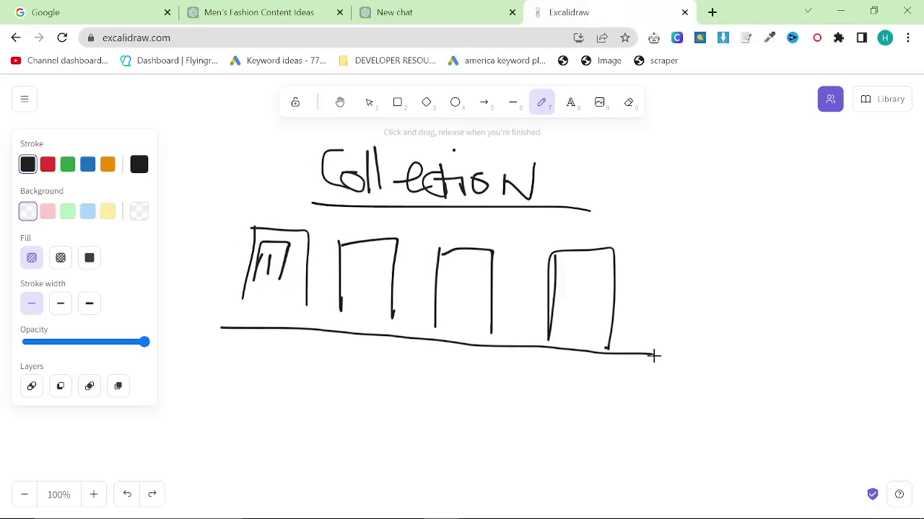
scroll(489, 350, "down", 2)
mouse_move(322, 242)
left_mouse_down()
mouse_move(331, 277)
mouse_move(342, 259)
mouse_move(359, 276)
left_mouse_up()
mouse_move(370, 249)
left_mouse_down()
mouse_move(370, 280)
mouse_move(397, 280)
mouse_move(422, 254)
mouse_move(440, 288)
mouse_move(460, 268)
mouse_move(505, 284)
left_mouse_up()
left_click(462, 269)
left_click_drag(556, 249, 539, 304)
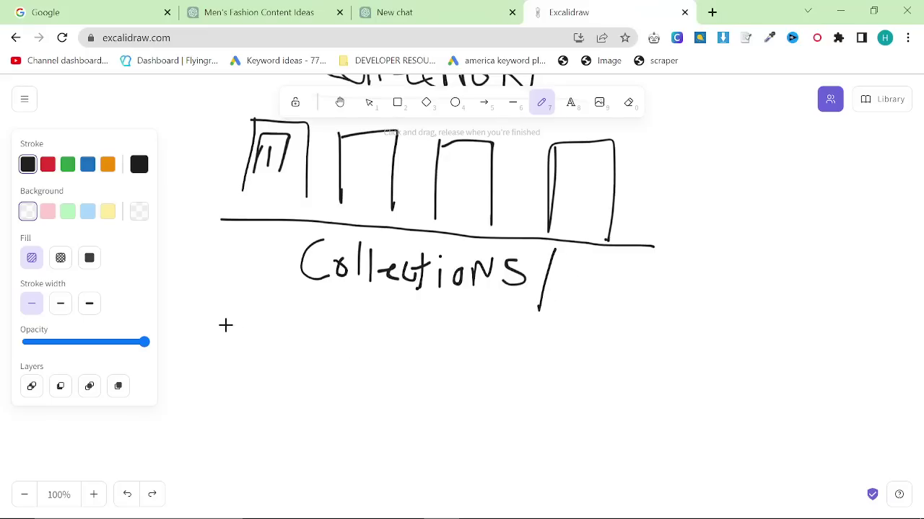
Sketch two boxes below "Collections/" and handwrite "Shirts" in the first and "Sports Jackets" in the second.
mouse_move(223, 305)
left_mouse_down()
mouse_move(215, 363)
mouse_move(223, 313)
mouse_move(285, 383)
left_mouse_up()
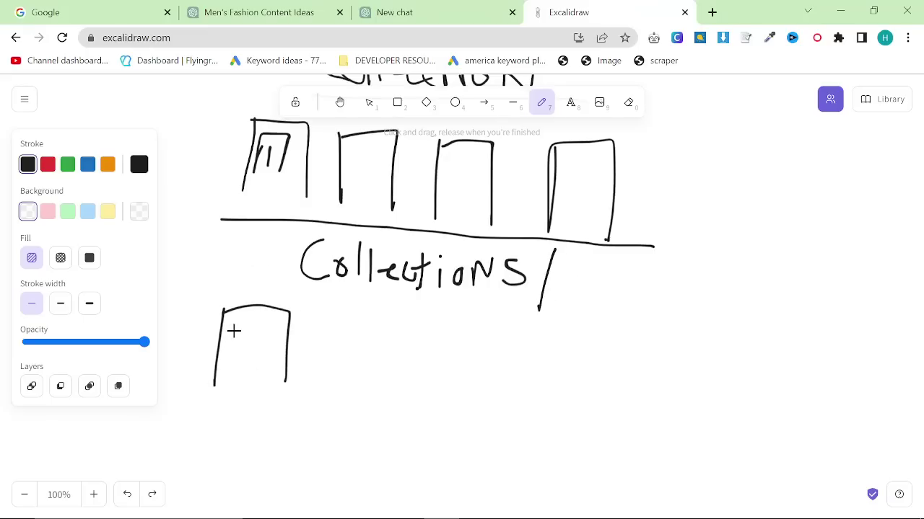
mouse_move(226, 332)
left_mouse_down()
mouse_move(228, 350)
mouse_move(253, 340)
mouse_move(263, 352)
mouse_move(283, 336)
mouse_move(268, 329)
left_mouse_up()
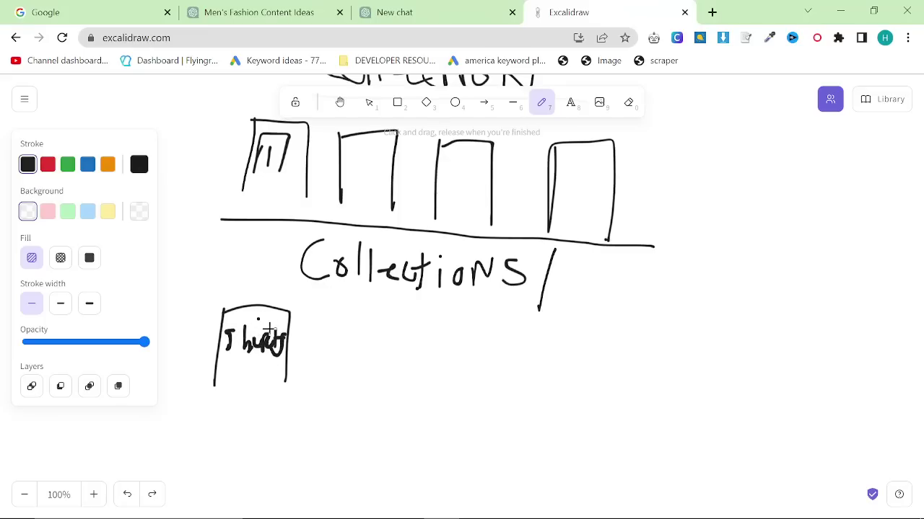
mouse_move(316, 386)
left_mouse_down()
mouse_move(321, 310)
mouse_move(397, 306)
mouse_move(392, 382)
left_mouse_up()
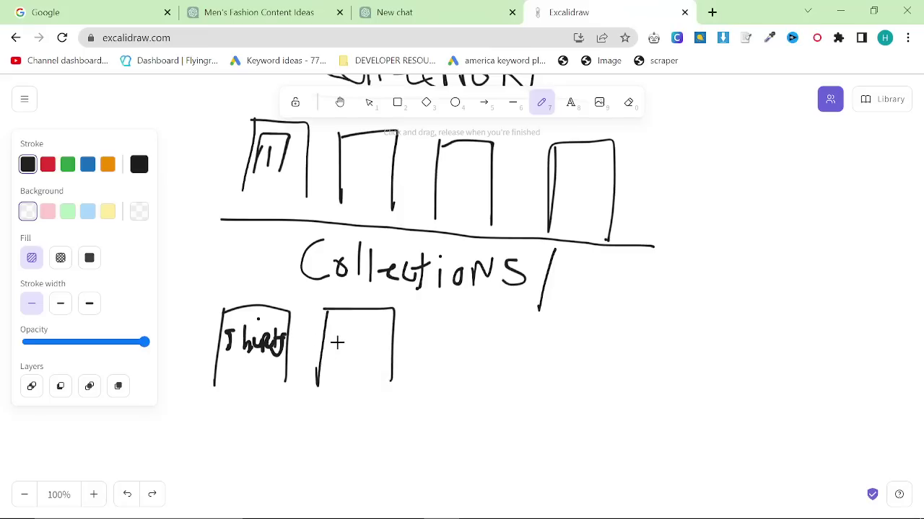
mouse_move(328, 334)
left_mouse_down()
mouse_move(336, 351)
mouse_move(340, 336)
mouse_move(365, 347)
mouse_move(385, 336)
mouse_move(383, 323)
mouse_move(400, 332)
mouse_move(388, 353)
mouse_move(336, 383)
mouse_move(350, 373)
mouse_move(370, 384)
mouse_move(398, 360)
mouse_move(389, 371)
left_mouse_up()
Draw a tall curly brace beside the Collections section and underline the "Collections/" text.
mouse_move(656, 250)
left_mouse_down()
mouse_move(724, 269)
mouse_move(701, 370)
mouse_move(664, 443)
left_mouse_up()
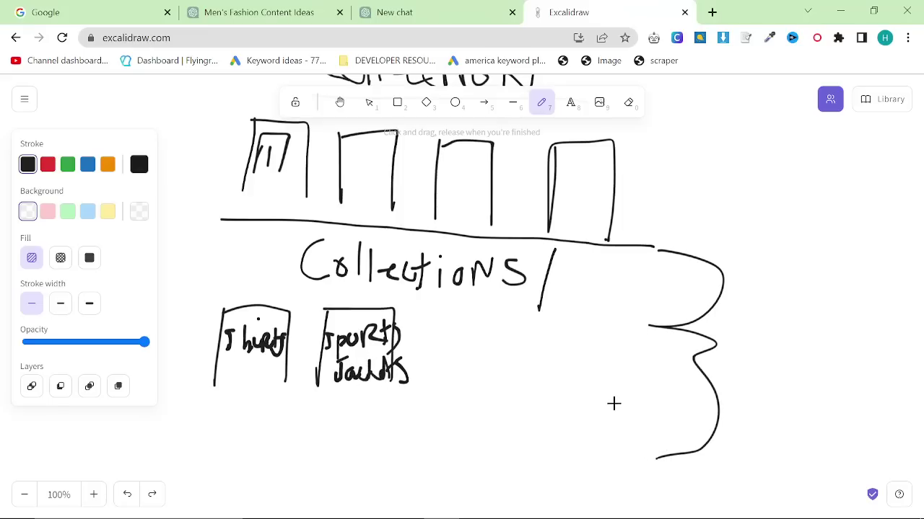
scroll(489, 365, "down", 2)
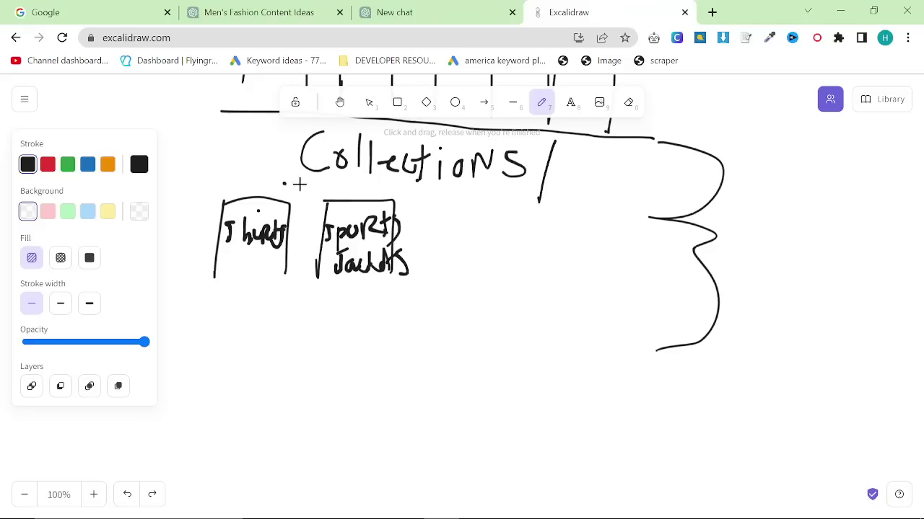
left_click_drag(298, 184, 549, 192)
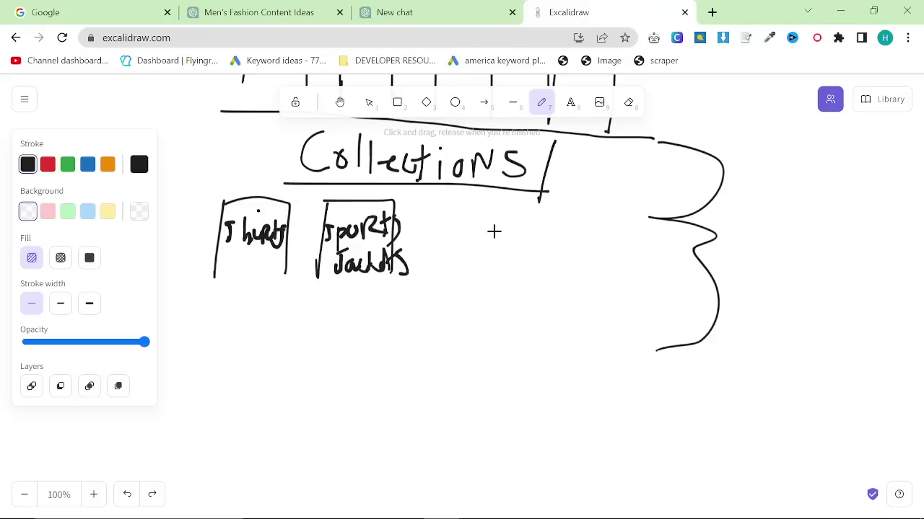
Enter the example address 2men.it/collections/cocktail-attire in a new browser tab without loading it.
left_click(712, 13)
type("2men.it/")
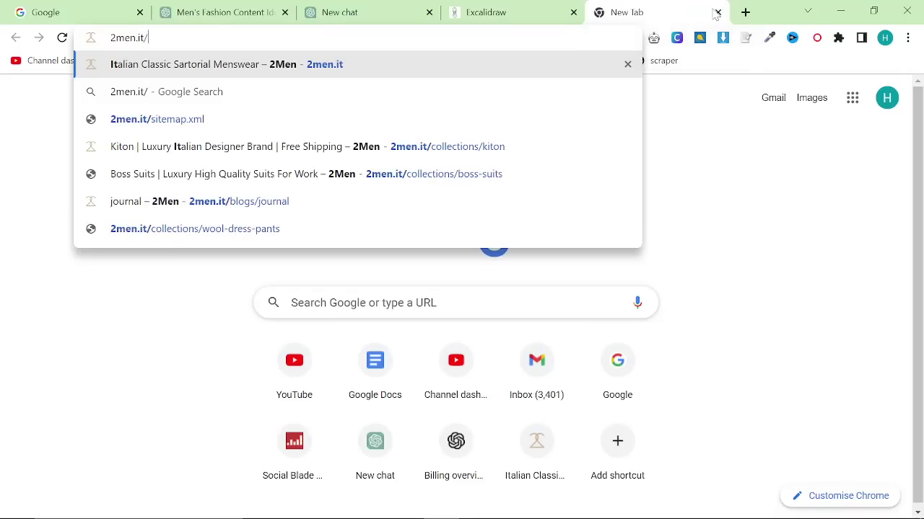
type("collections/cocktail")
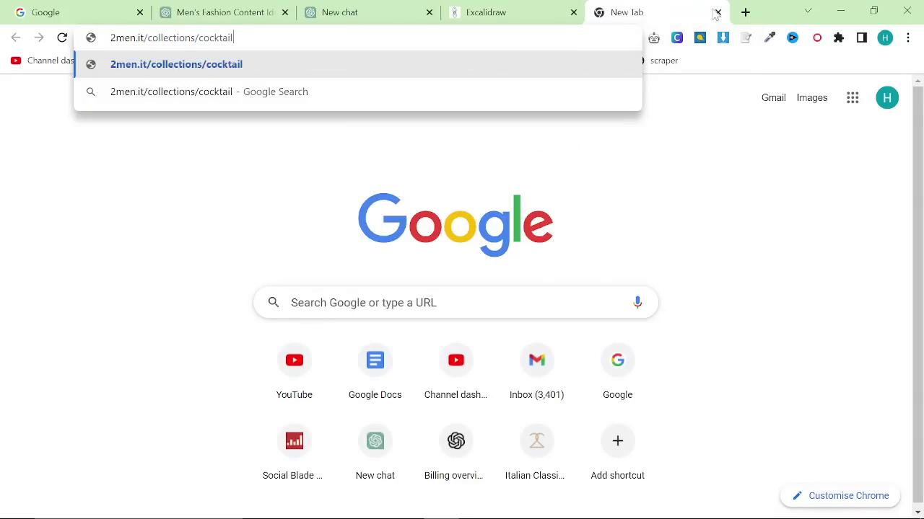
type("-attire")
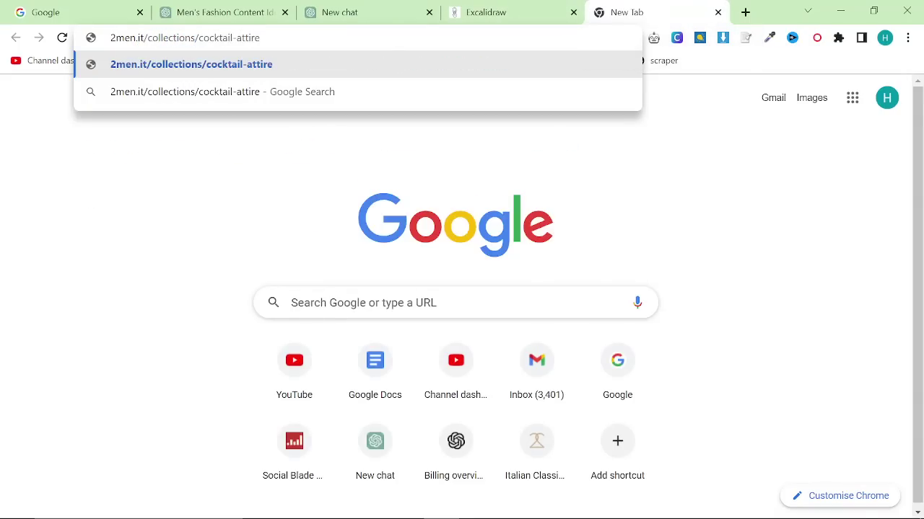
Highlight the cocktail-attire part and the 2men.it domain of the example address to examine the URL structure.
left_click_drag(260, 38, 202, 49)
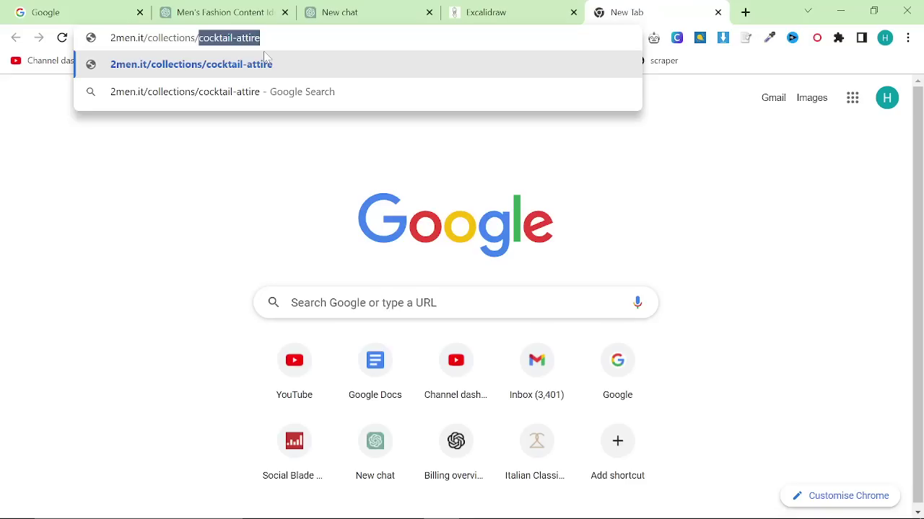
left_click(236, 175)
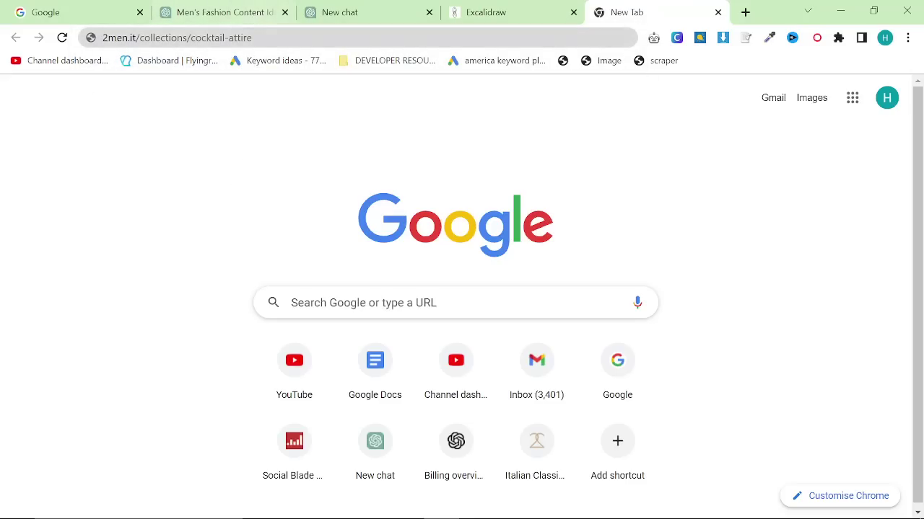
left_click_drag(254, 37, 195, 38)
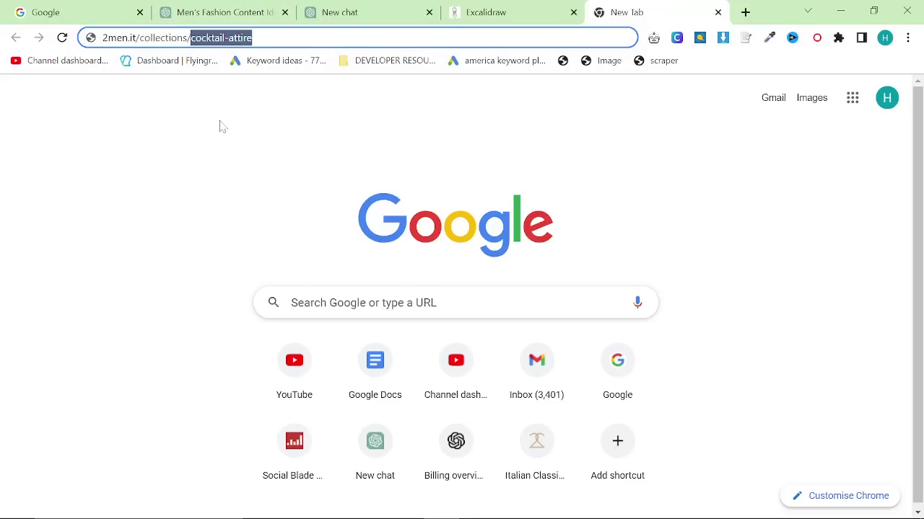
left_click(187, 148)
left_click_drag(137, 37, 78, 57)
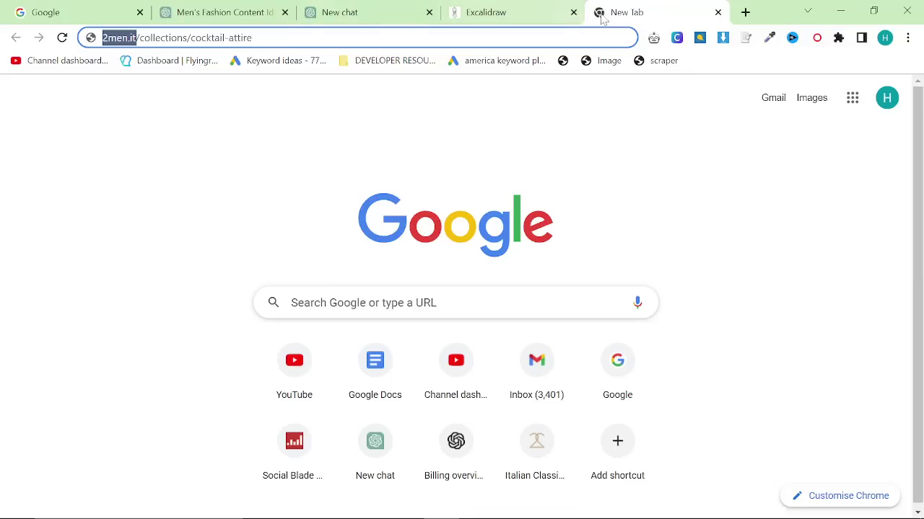
Search Google for "cocktail attire" in a new tab and look through the ranking pages.
left_click(745, 13)
type("cocktail attire")
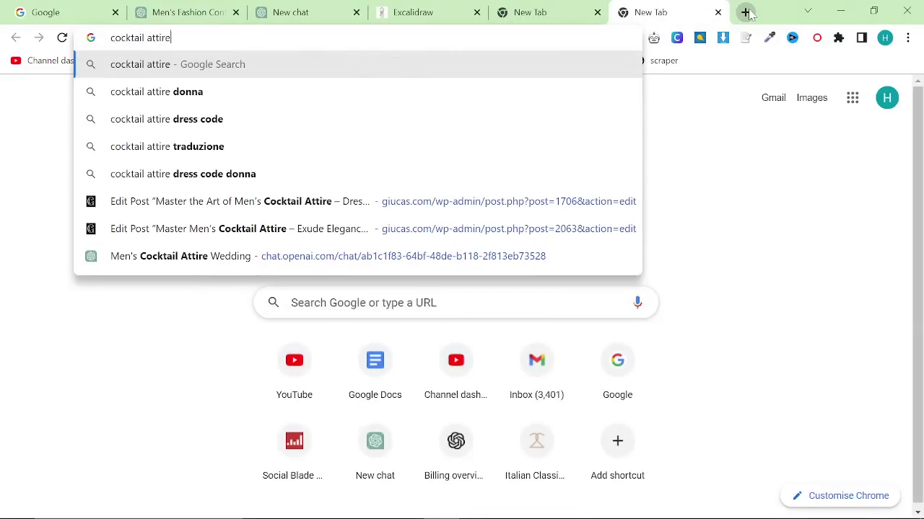
key("Return")
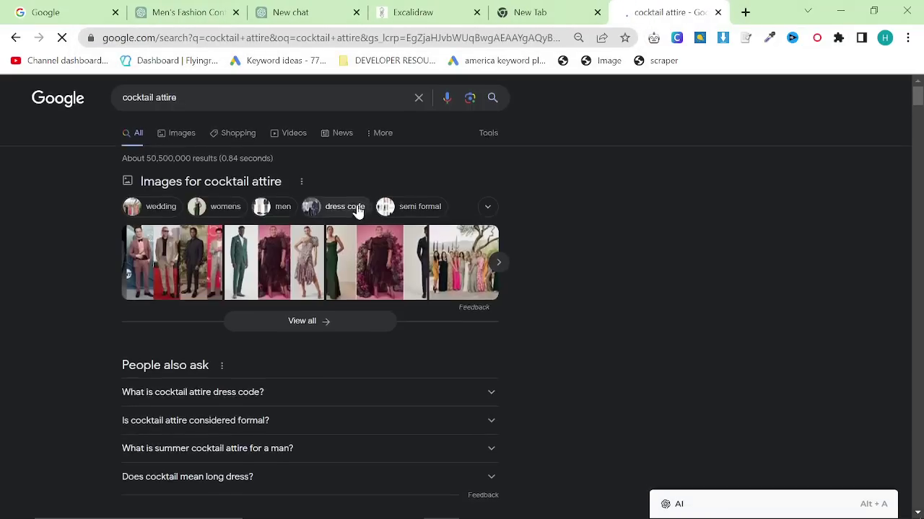
scroll(363, 214, "down", 3)
scroll(208, 262, "down", 1)
scroll(207, 262, "down", 4)
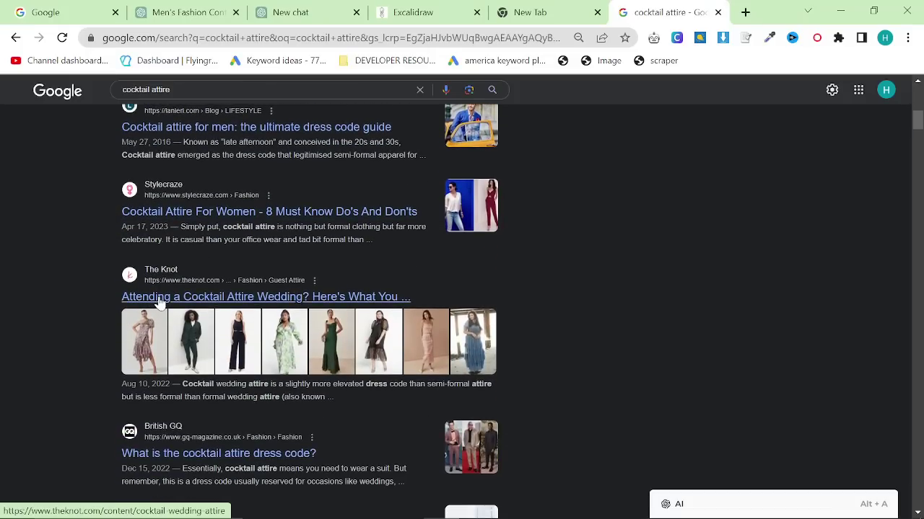
Open The Knot's cocktail attire wedding article in a separate tab and look through the remaining results for cocktail attire.
middle_click(137, 297)
scroll(100, 304, "down", 3)
scroll(330, 305, "down", 3)
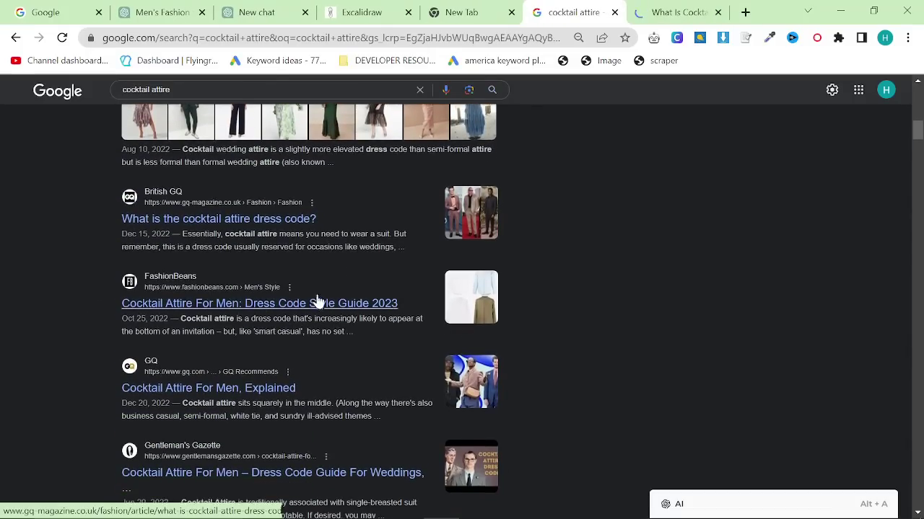
scroll(150, 250, "down", 3)
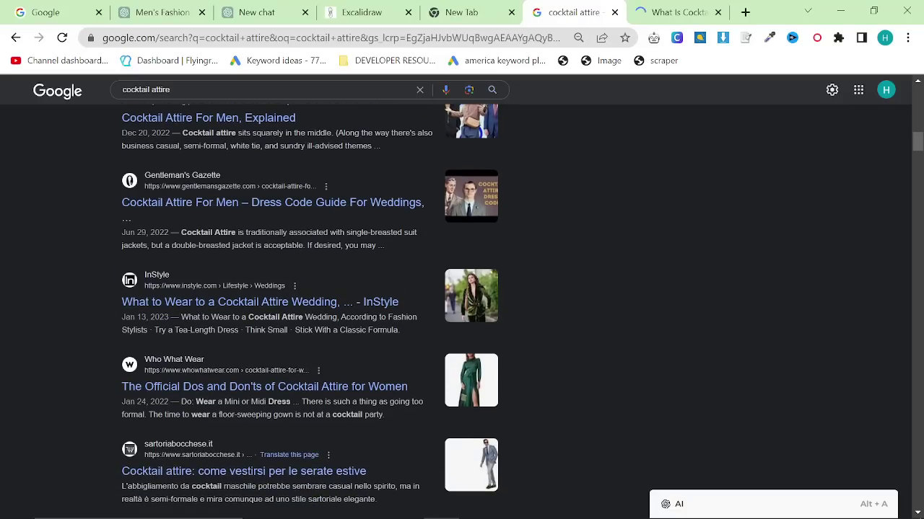
scroll(105, 244, "down", 1)
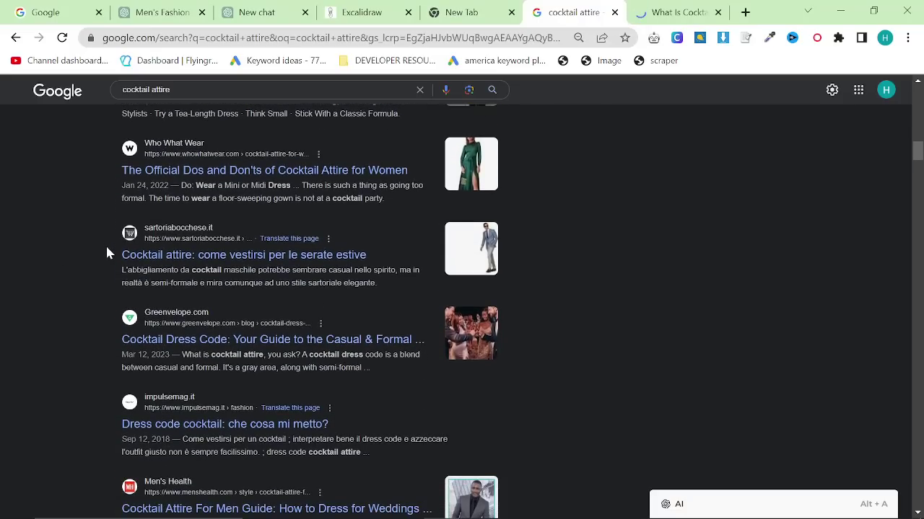
scroll(96, 274, "down", 1)
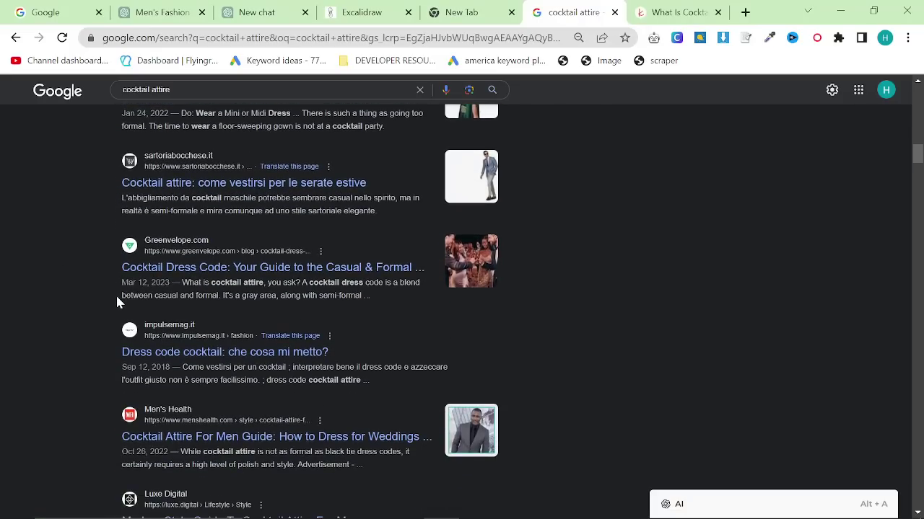
scroll(119, 303, "down", 5)
Search Google for the suggested query "cocktail attire for men wedding" and look through the ranking pages.
left_click(217, 89)
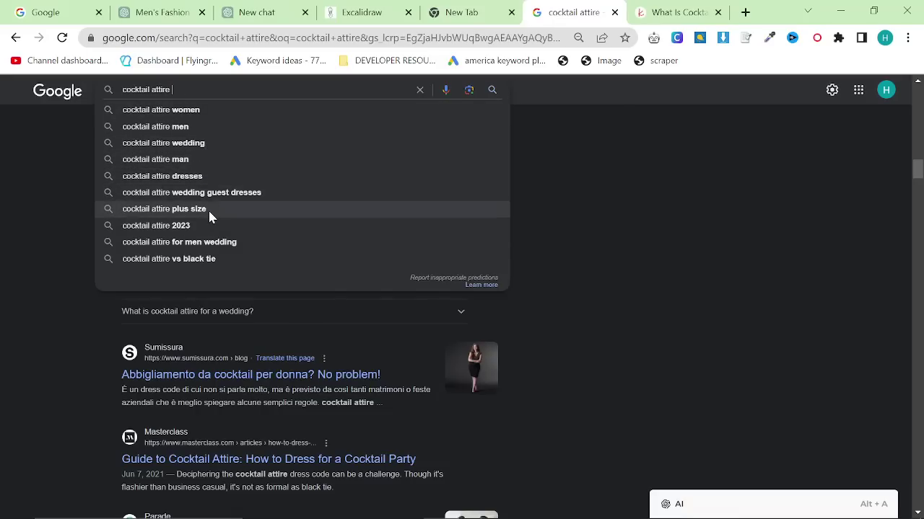
left_click(206, 242)
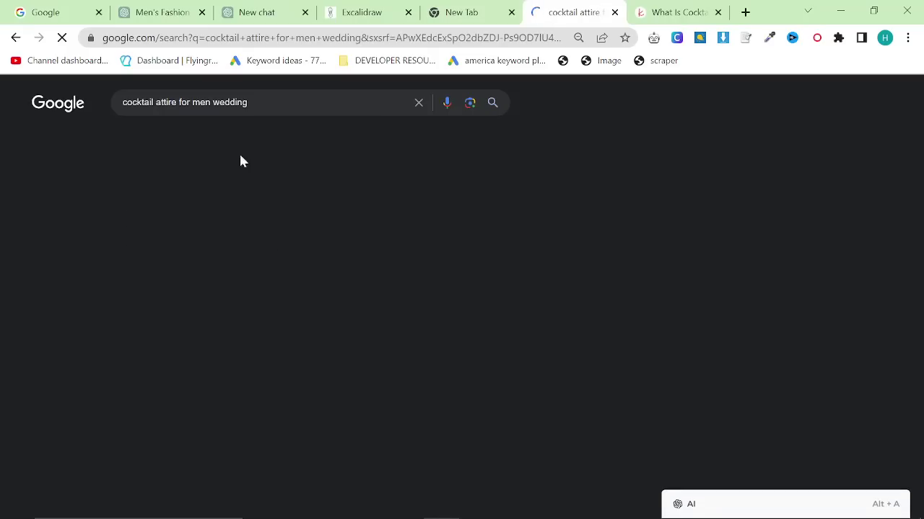
scroll(52, 299, "down", 3)
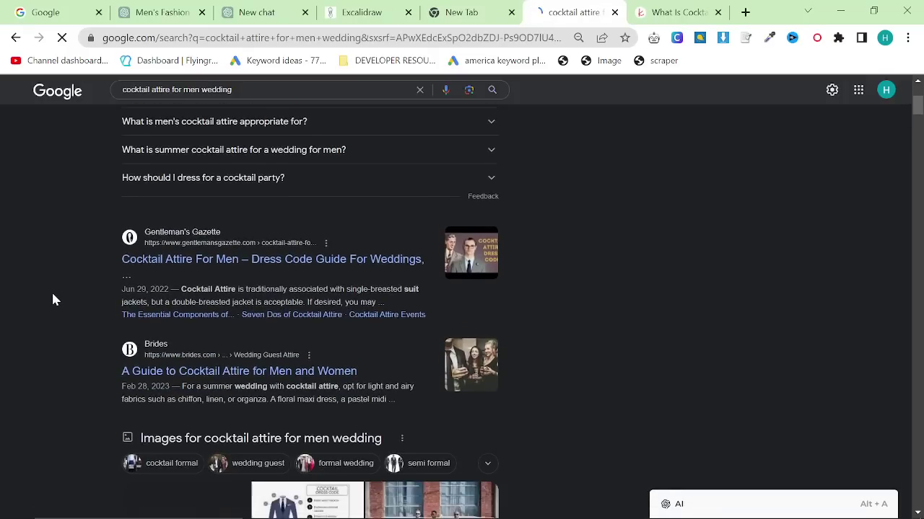
Look through the Google results for "cocktail attire items" and open the "Cocktail Dresses" result in a separate tab.
scroll(134, 292, "down", 3)
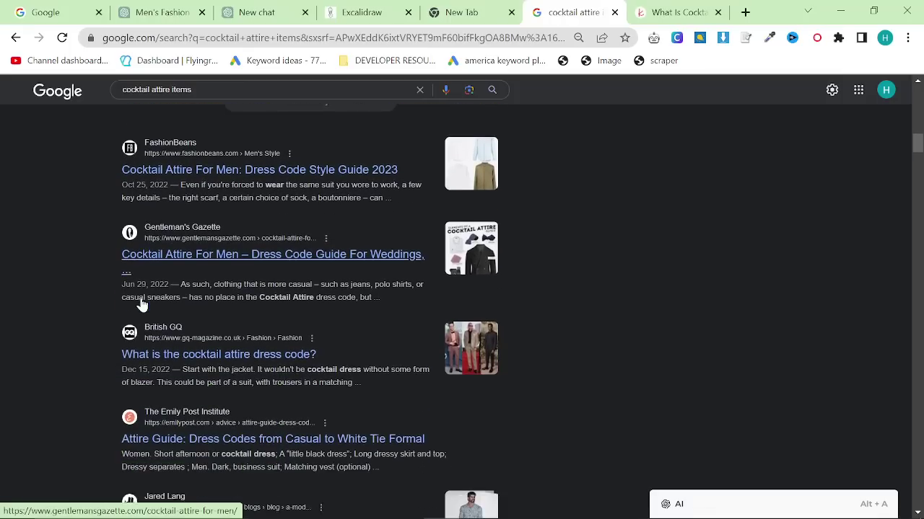
scroll(62, 300, "down", 3)
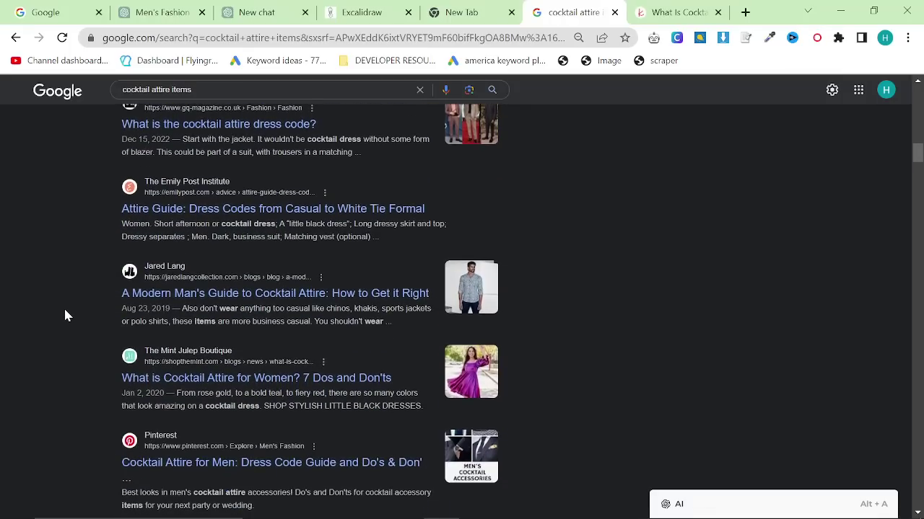
scroll(93, 301, "down", 2)
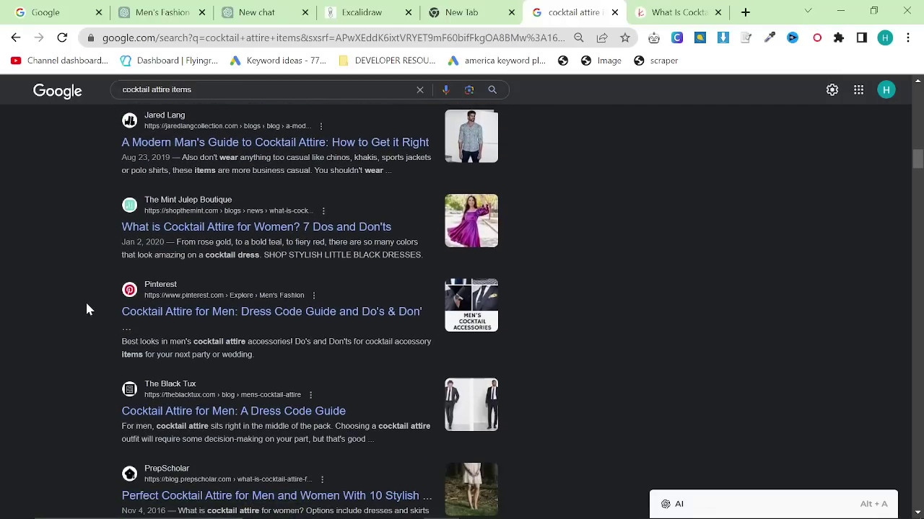
scroll(86, 307, "down", 4)
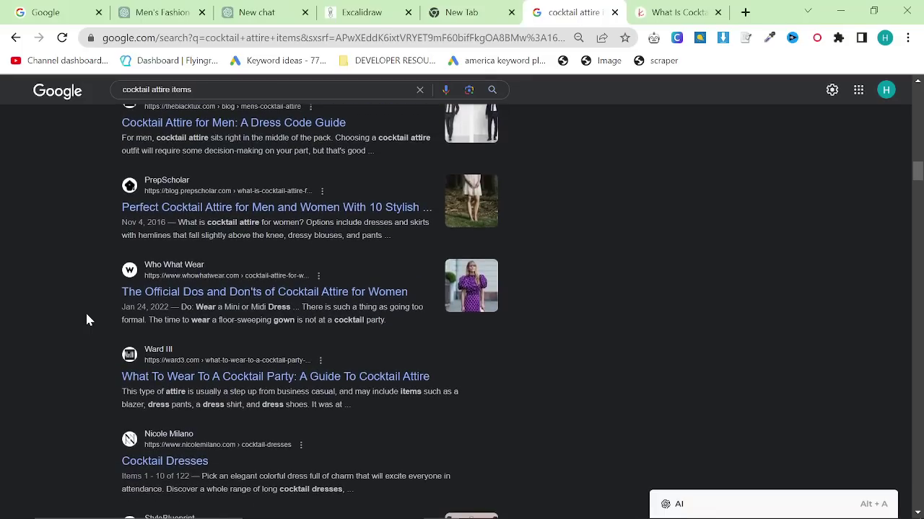
scroll(86, 320, "down", 3)
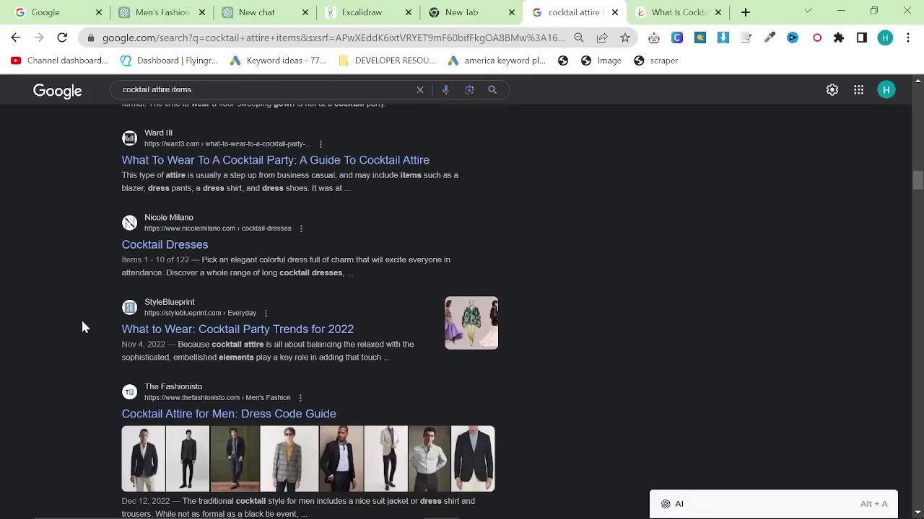
middle_click(162, 247)
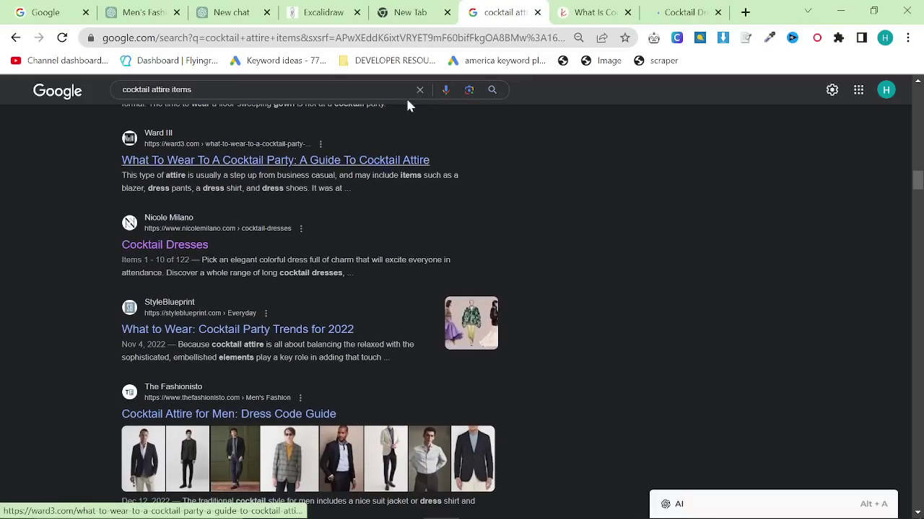
Examine the remaining "cocktail attire items" results and the clothing items listed under "From sources across the web".
scroll(569, 272, "down", 2)
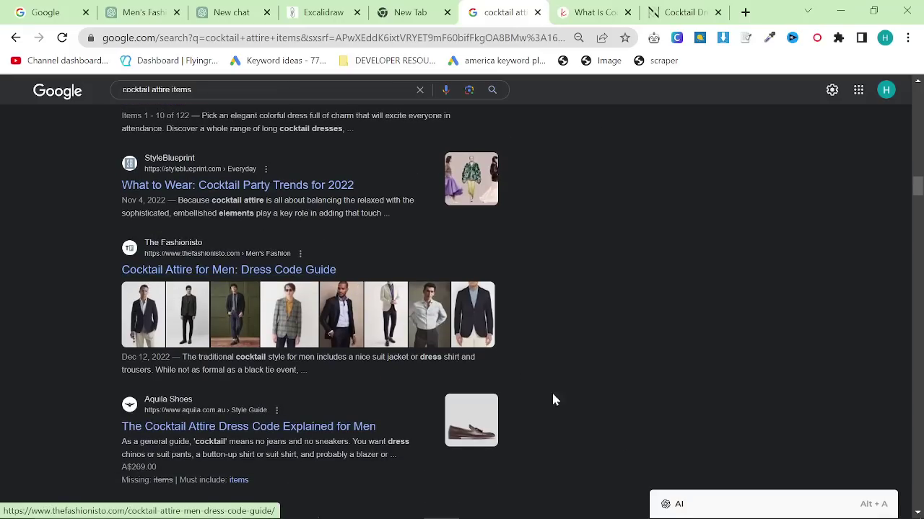
mouse_move(553, 516)
scroll(587, 443, "down", 1)
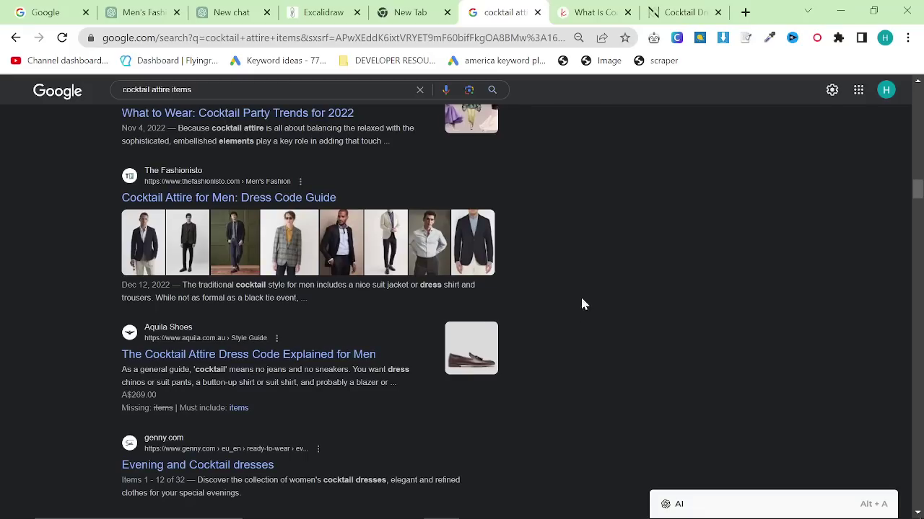
scroll(584, 304, "up", 15)
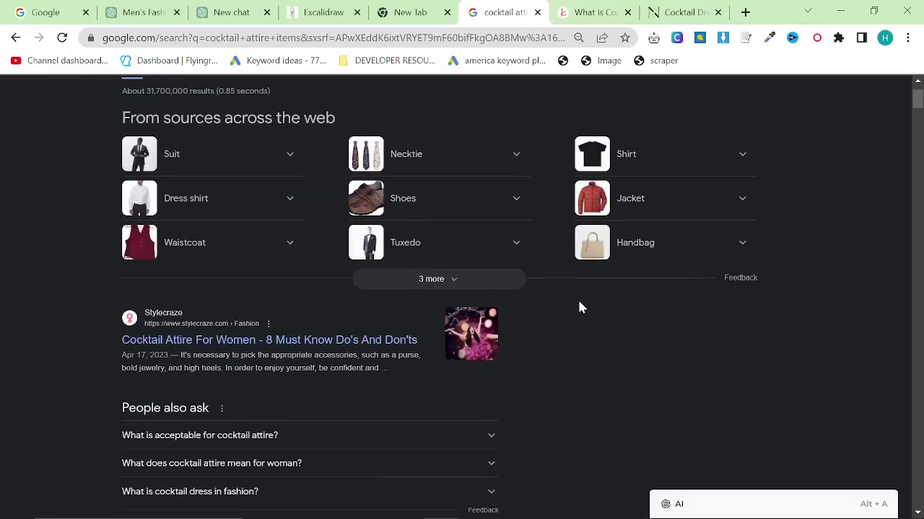
scroll(579, 302, "up", 1)
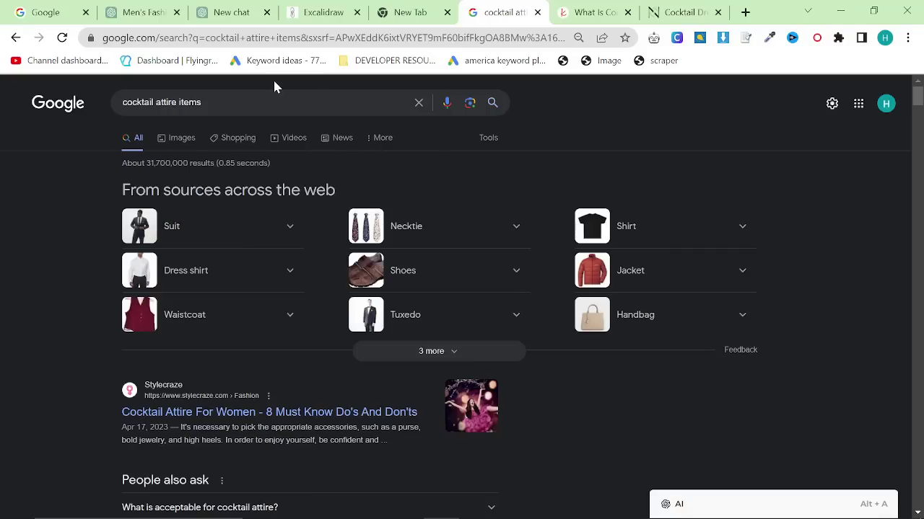
Shorten the search query to "cocktail attire" to view its suggestions without running the search.
left_click(201, 102)
key("BackSpace")
key("BackSpace")
key("BackSpace")
key("BackSpace")
key("BackSpace")
key("BackSpace")
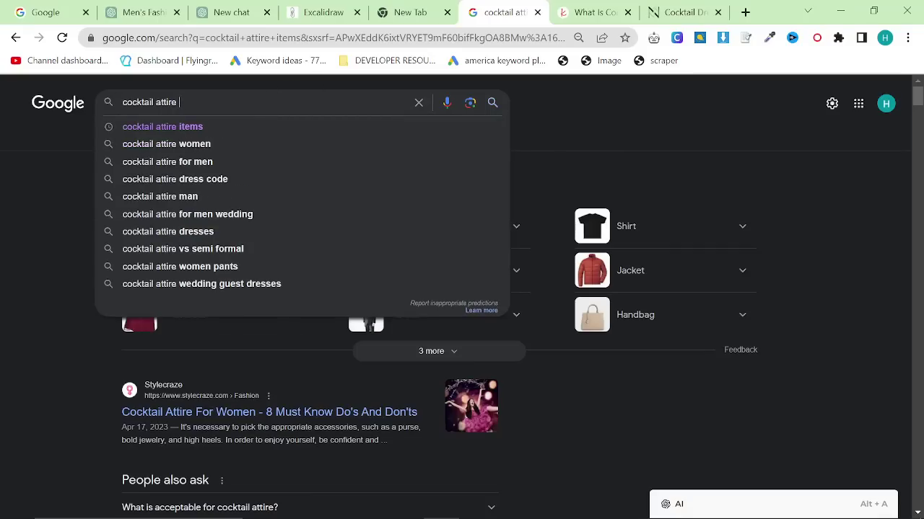
left_click(717, 166)
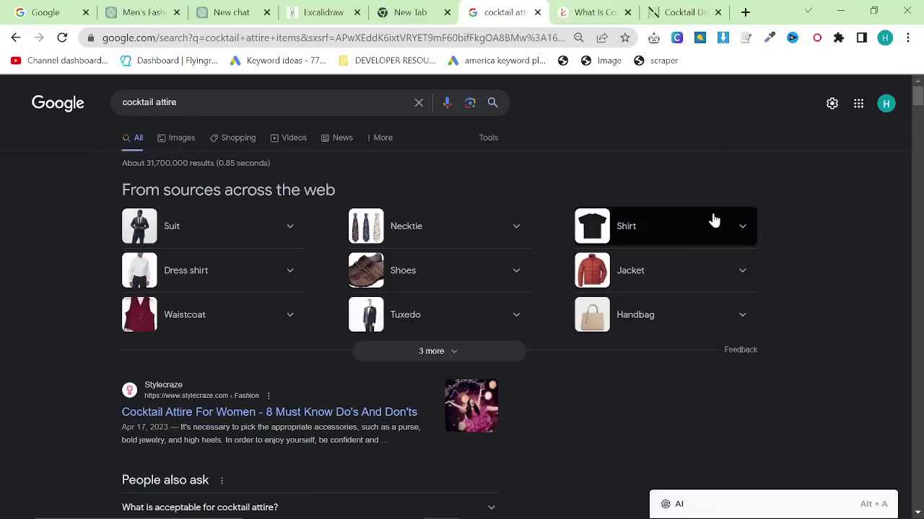
Switch to Excalidraw and handwrite "Attire" below the Shirts and Sports Jackets boxes.
left_click(317, 12)
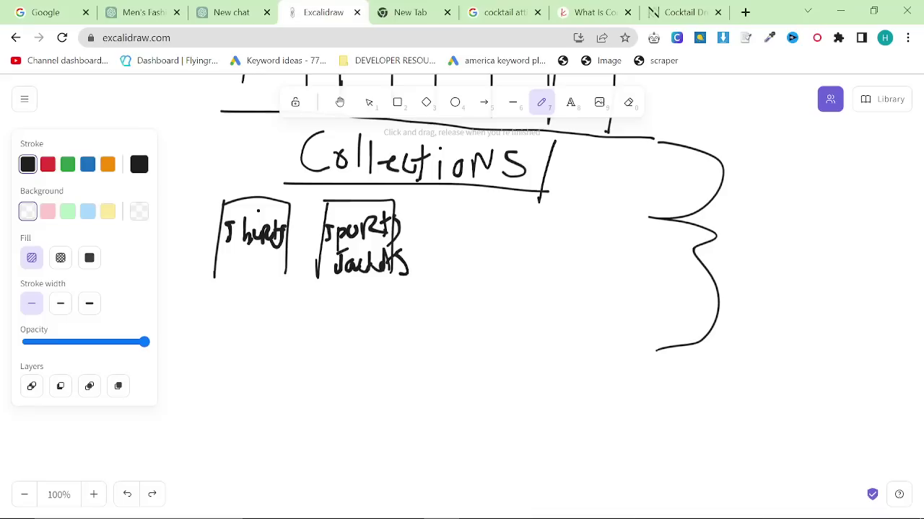
mouse_move(283, 320)
left_mouse_down()
mouse_move(284, 365)
mouse_move(303, 358)
left_mouse_up()
mouse_move(322, 317)
left_mouse_down()
mouse_move(323, 358)
mouse_move(310, 360)
left_mouse_up()
mouse_move(306, 339)
left_mouse_down()
mouse_move(349, 333)
mouse_move(337, 364)
left_mouse_up()
left_click_drag(347, 345, 393, 357)
mouse_move(396, 339)
left_mouse_down()
mouse_move(408, 357)
mouse_move(434, 366)
left_mouse_up()
Handwrite "2men" and "1suit" side by side below "Attire", separated by a vertical line.
mouse_move(265, 398)
left_mouse_down()
mouse_move(309, 398)
mouse_move(317, 442)
left_mouse_up()
mouse_move(322, 436)
left_mouse_down()
mouse_move(337, 414)
mouse_move(402, 439)
mouse_move(437, 440)
left_mouse_up()
left_click_drag(487, 375, 487, 487)
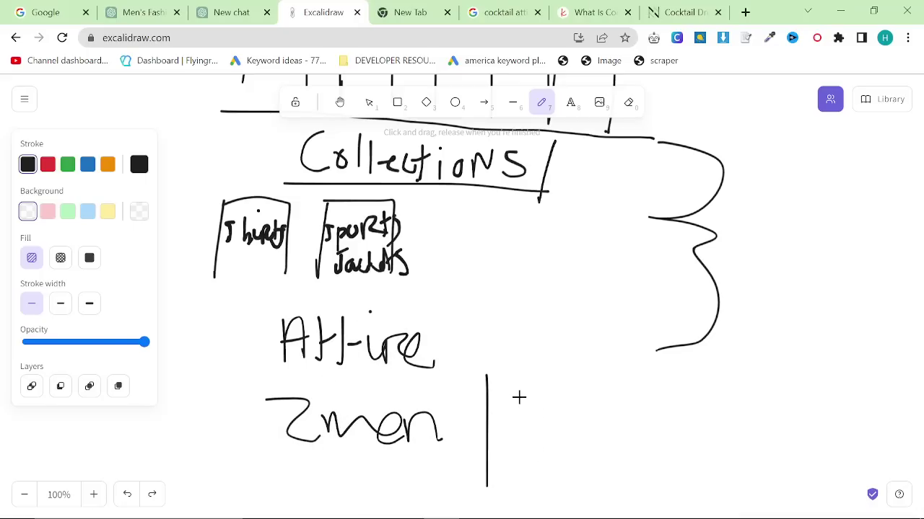
left_click_drag(518, 398, 519, 433)
mouse_move(553, 404)
left_mouse_down()
mouse_move(542, 435)
mouse_move(595, 449)
left_mouse_up()
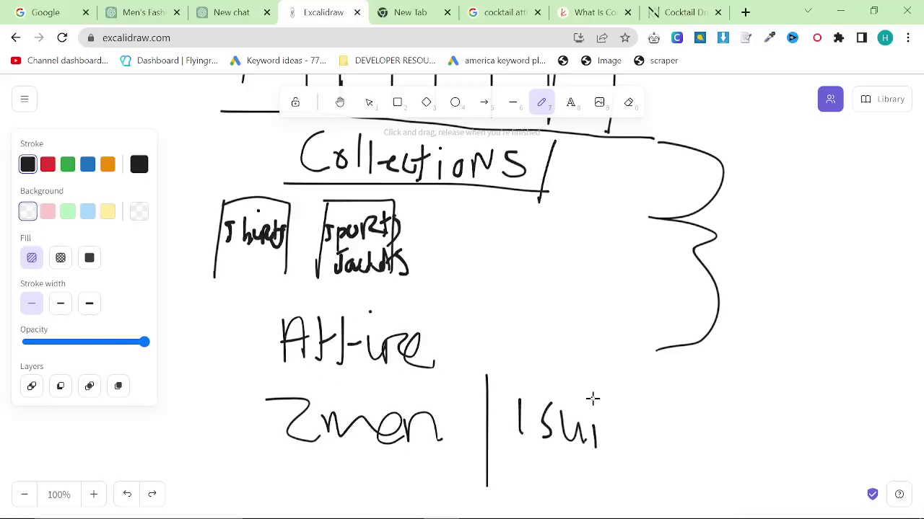
mouse_move(617, 405)
left_mouse_down()
mouse_move(618, 442)
mouse_move(656, 396)
left_mouse_up()
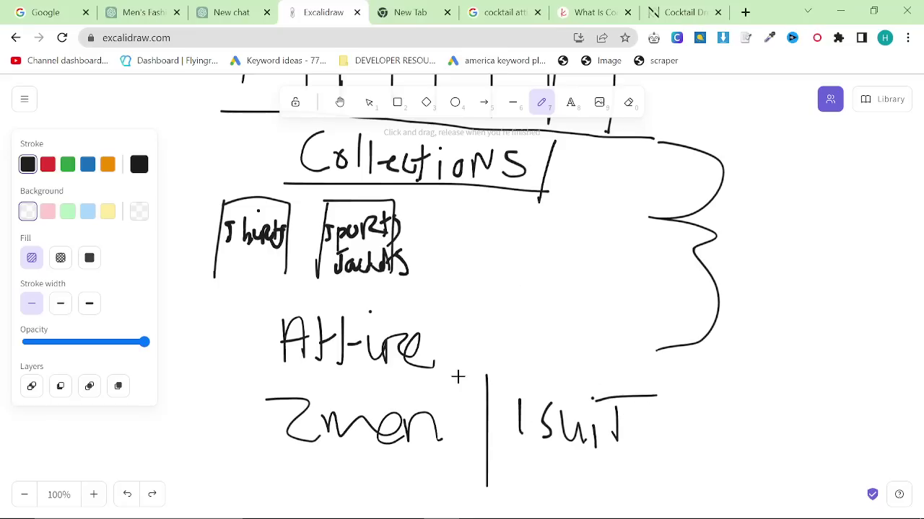
Frame the 2men and 1suit columns with an open-bottomed box and handwrite "guides" after "Attire".
mouse_move(219, 375)
left_mouse_down()
mouse_move(712, 371)
mouse_move(725, 516)
mouse_move(215, 426)
mouse_move(231, 518)
left_mouse_up()
mouse_move(500, 325)
left_mouse_down()
mouse_move(502, 373)
mouse_move(510, 362)
left_mouse_up()
left_click_drag(515, 331, 554, 352)
mouse_move(561, 319)
left_mouse_down()
mouse_move(570, 346)
mouse_move(586, 325)
mouse_move(606, 340)
left_mouse_up()
left_click_drag(642, 307, 614, 339)
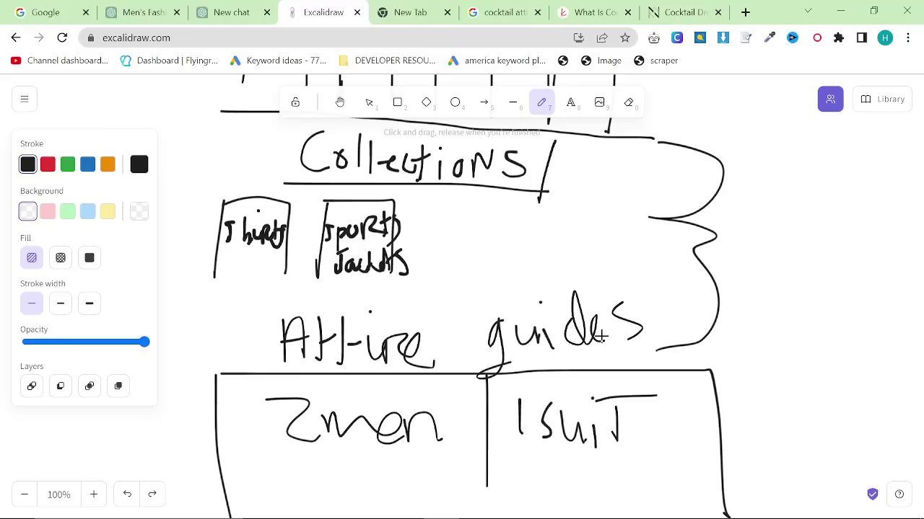
Draw an arrow from the framed columns to a handwritten "Collection" label and circle the "Attire guides" heading.
mouse_move(725, 389)
left_mouse_down()
mouse_move(785, 386)
mouse_move(783, 408)
left_mouse_up()
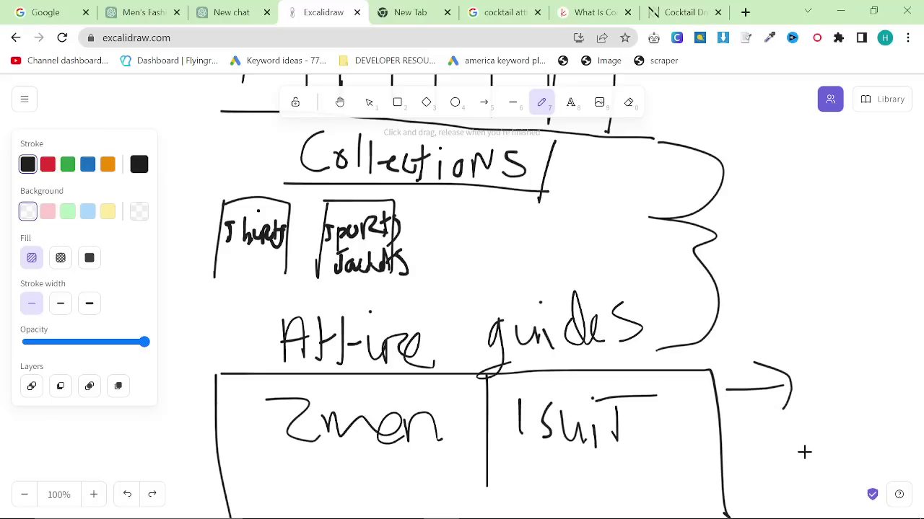
left_click_drag(810, 349, 804, 358)
mouse_move(830, 361)
left_mouse_down()
mouse_move(881, 346)
mouse_move(902, 361)
mouse_move(920, 321)
mouse_move(921, 339)
left_mouse_up()
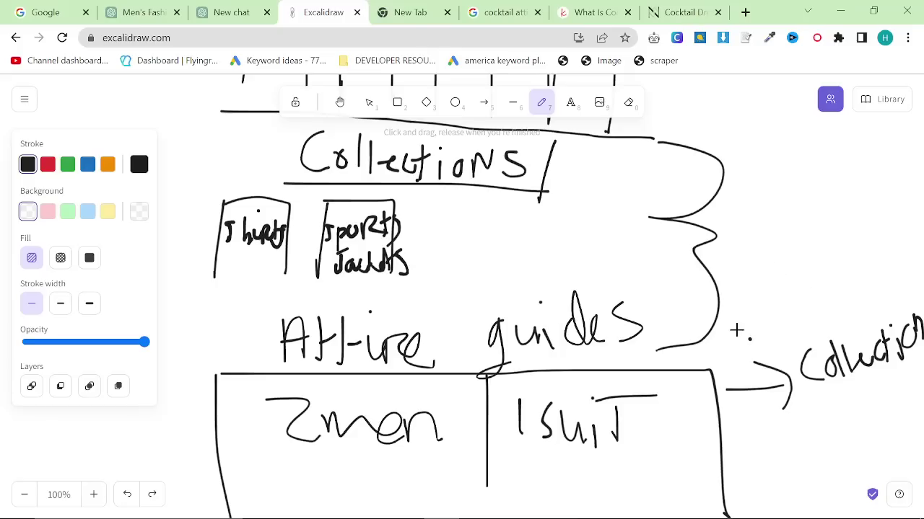
mouse_move(736, 331)
left_mouse_down()
mouse_move(377, 283)
mouse_move(304, 375)
mouse_move(676, 369)
mouse_move(723, 333)
left_mouse_up()
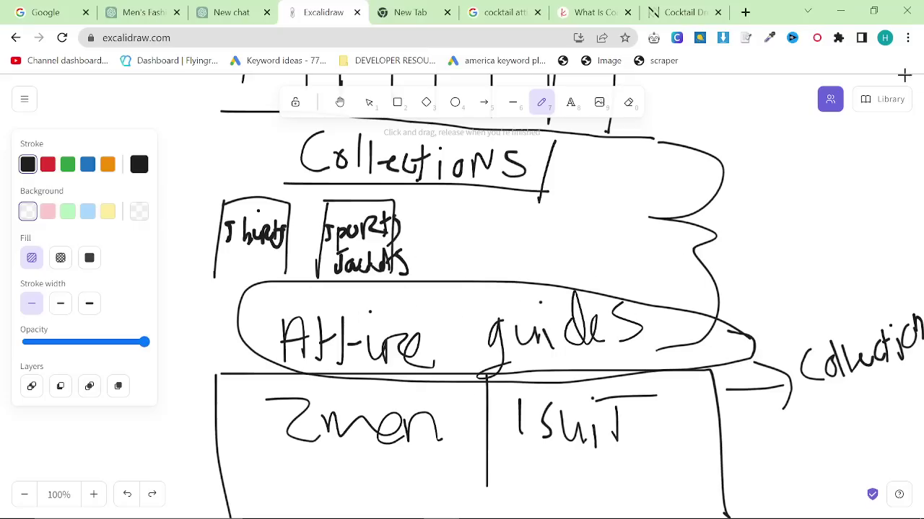
Switch to the iSUIT browser profile and open the Google Search Console search performance report for isuit.it in a new tab.
left_click(885, 38)
left_click(769, 397)
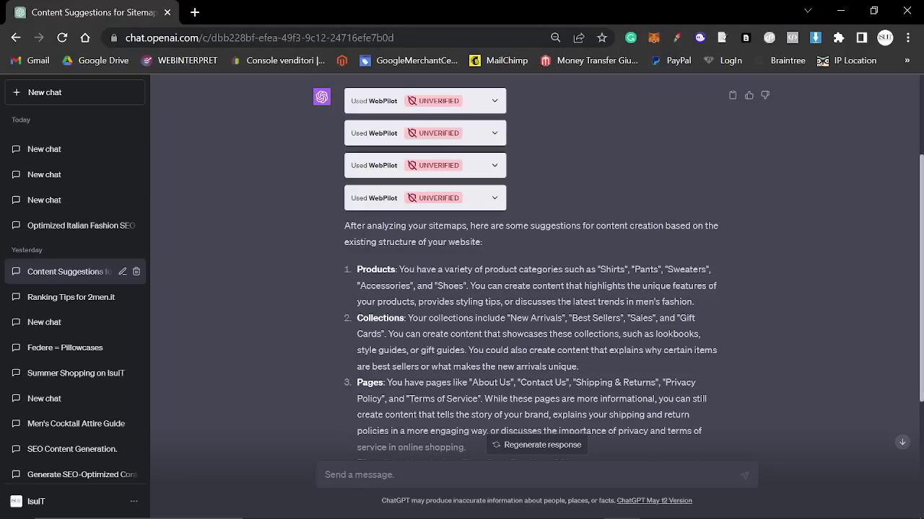
left_click(194, 13)
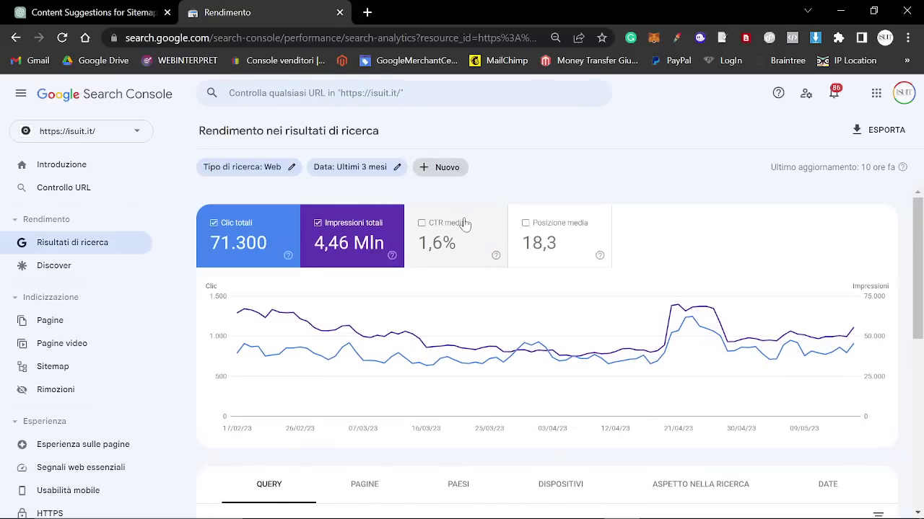
Filter the search performance report to queries containing "attire".
left_click(438, 168)
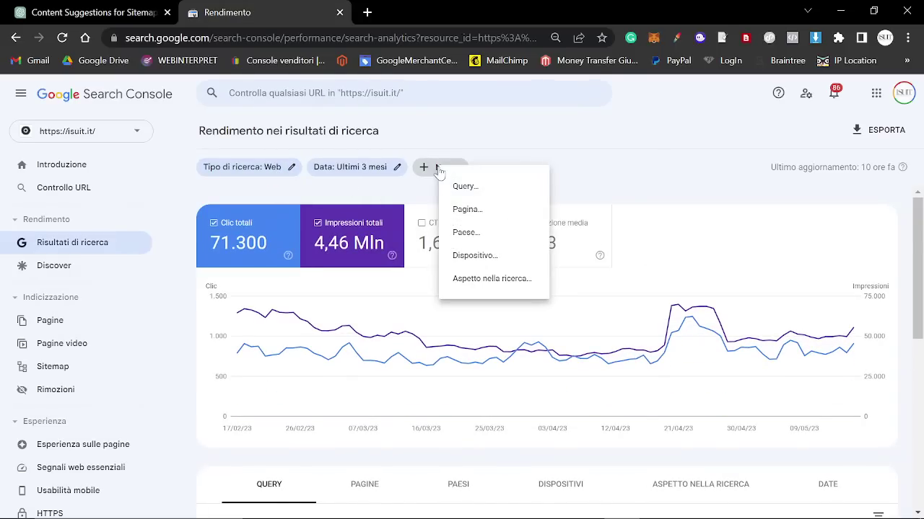
left_click(476, 189)
type("a")
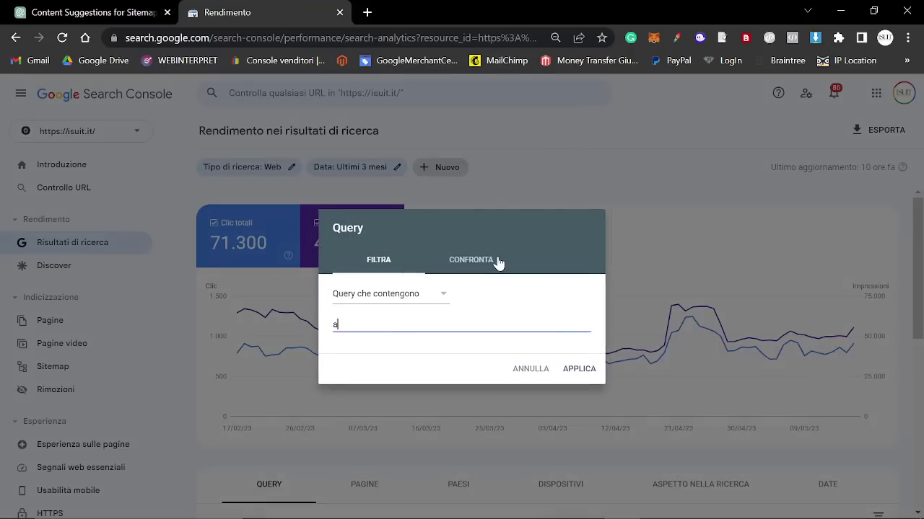
type("ttire")
key("Return")
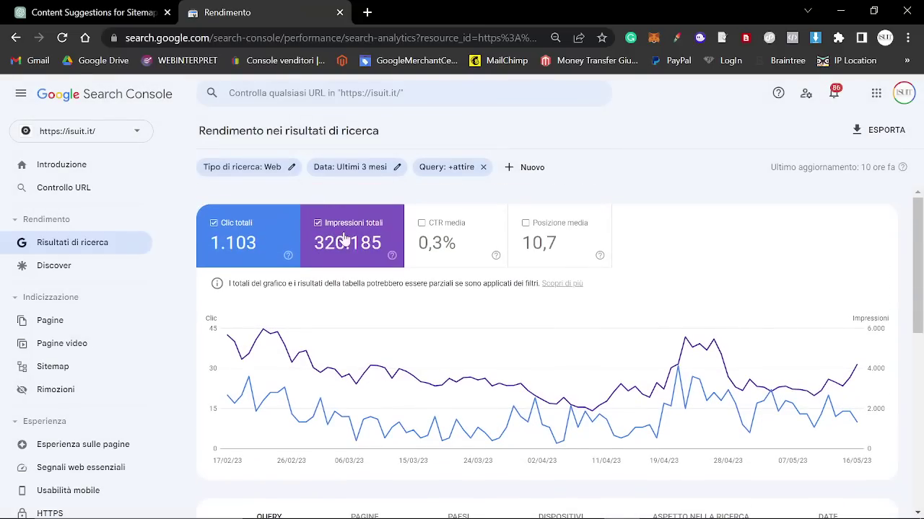
Look through the top attire queries and add the average CTR metric to the report for comparison.
scroll(344, 239, "down", 5)
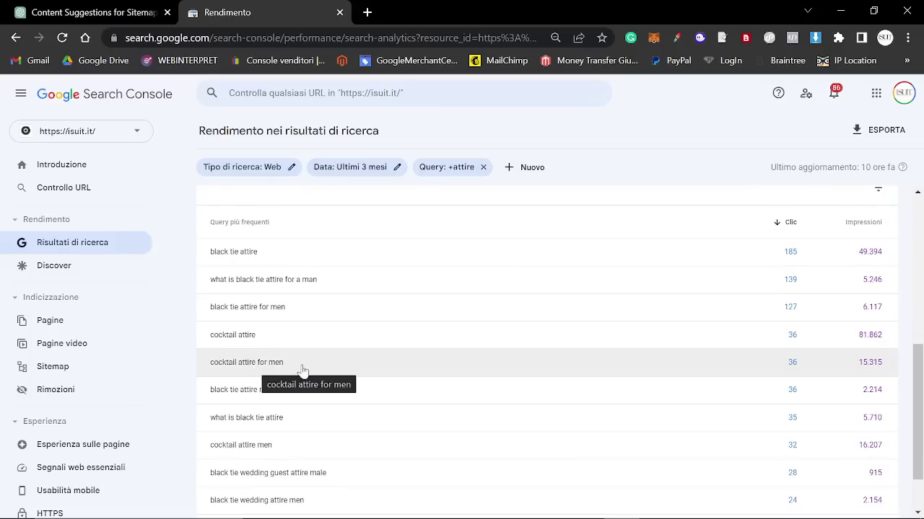
scroll(425, 277, "up", 3)
scroll(425, 278, "up", 2)
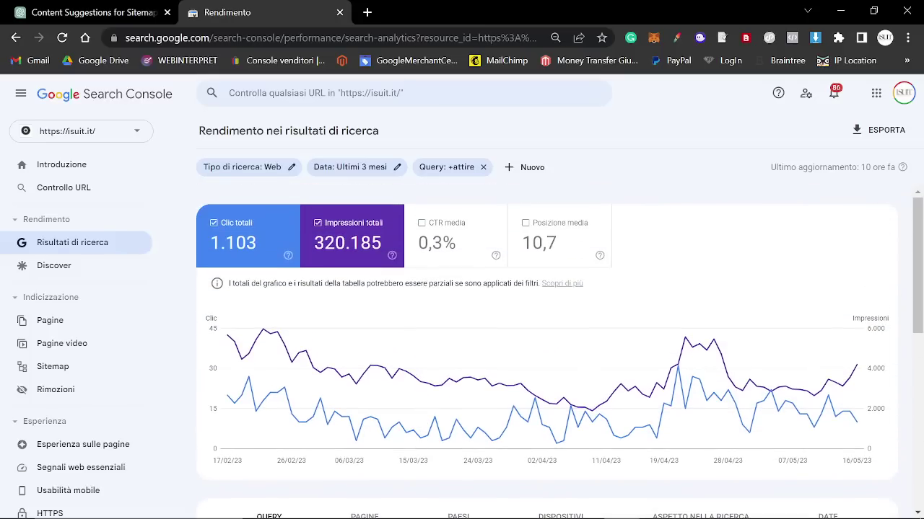
left_click(432, 246)
scroll(681, 344, "down", 8)
scroll(749, 344, "up", 1)
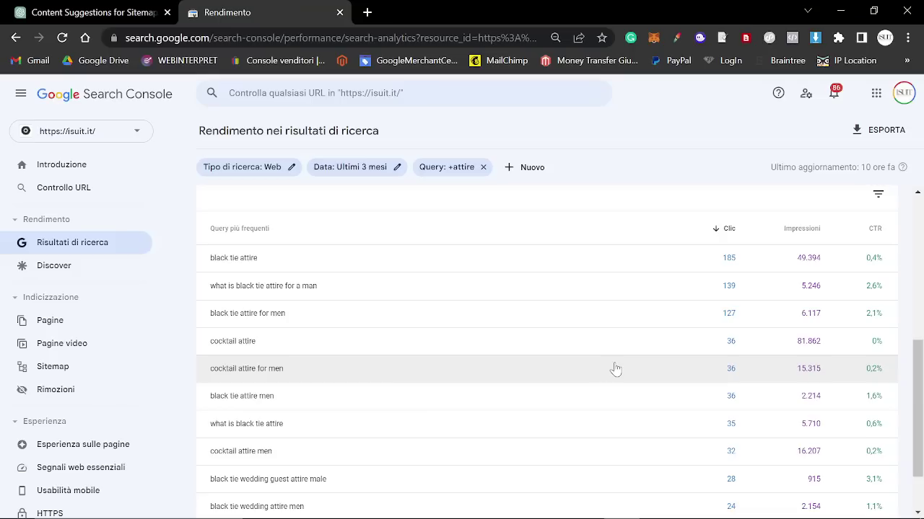
Examine the cocktail and black tie attire queries, including the second page of results in the query table.
left_click_drag(316, 378, 207, 366)
left_click(195, 376)
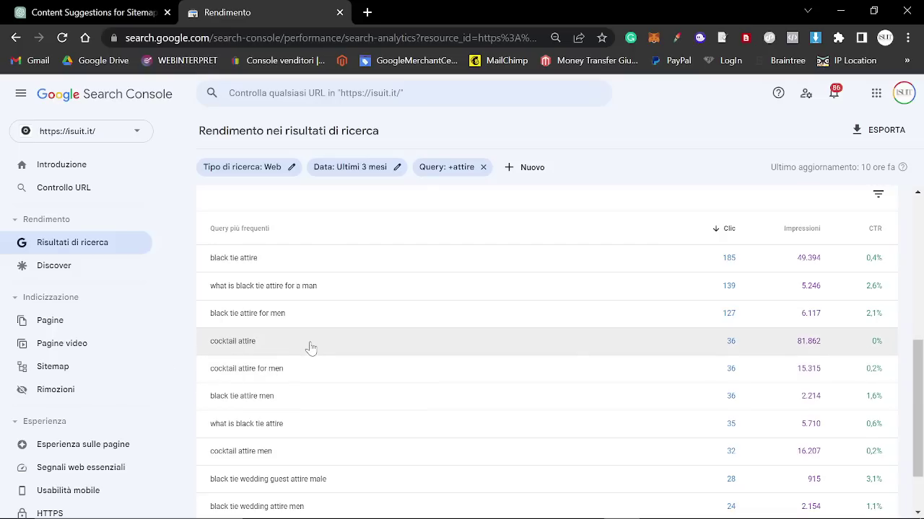
scroll(303, 358, "down", 1)
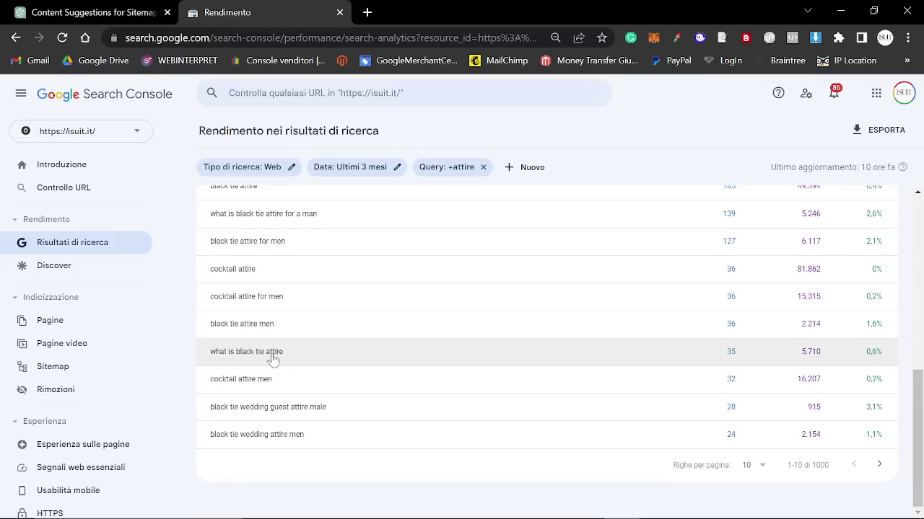
left_click(880, 464)
scroll(553, 439, "up", 2)
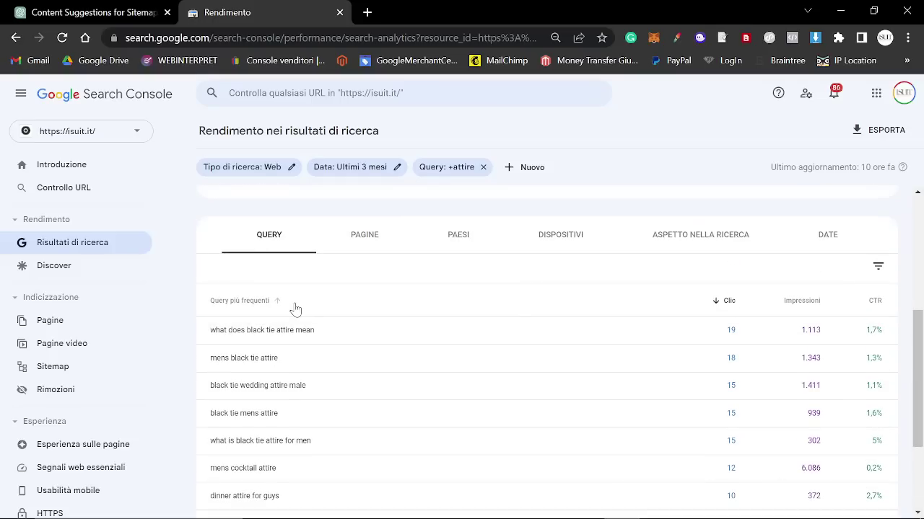
scroll(296, 318, "down", 2)
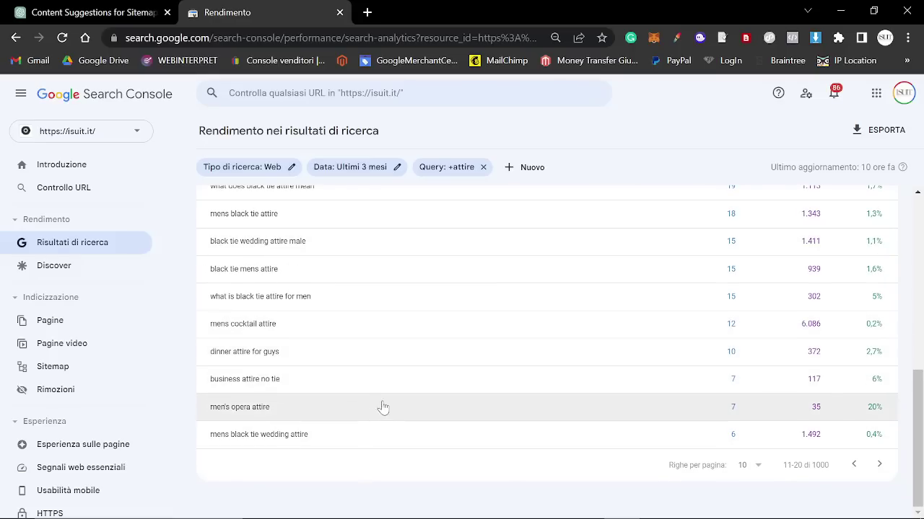
Change the performance report's query filter from "attire" to queries containing "dress code".
scroll(422, 359, "up", 10)
scroll(422, 359, "down", 3)
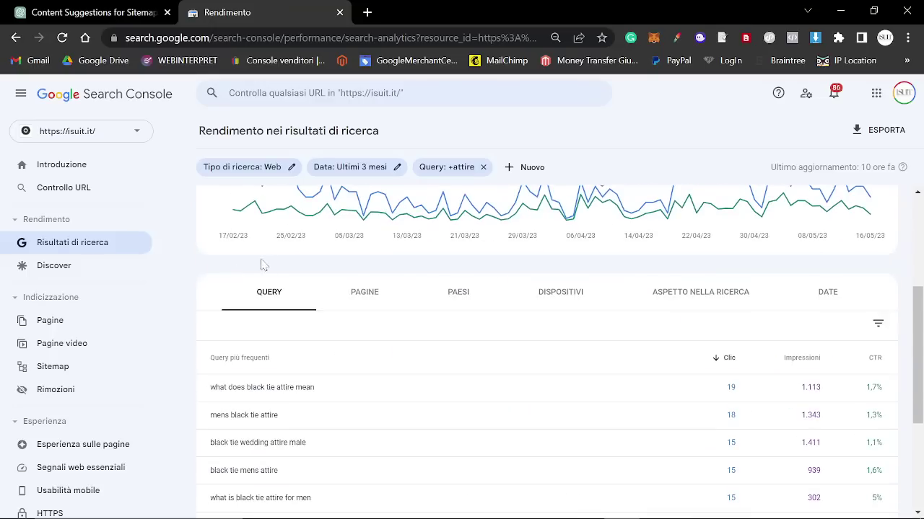
scroll(262, 264, "up", 3)
left_click(446, 166)
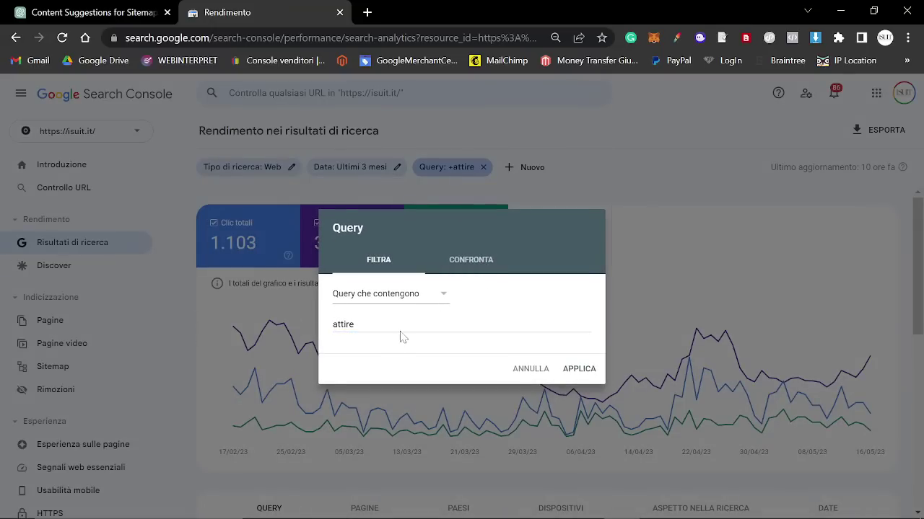
left_click_drag(386, 326, 281, 292)
type("dress code")
key("Return")
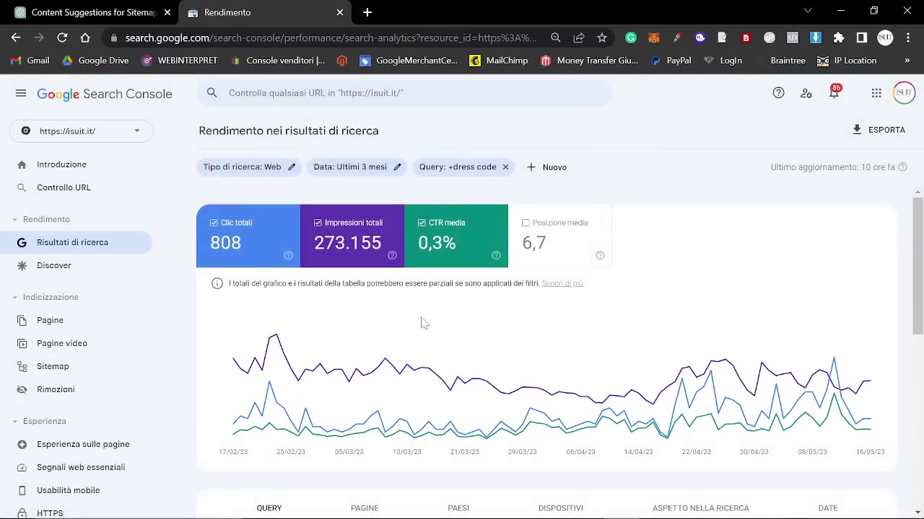
Review the totals and top dress code queries, highlighting the "black tie dress code" row with its clicks, impressions and CTR.
scroll(424, 323, "down", 5)
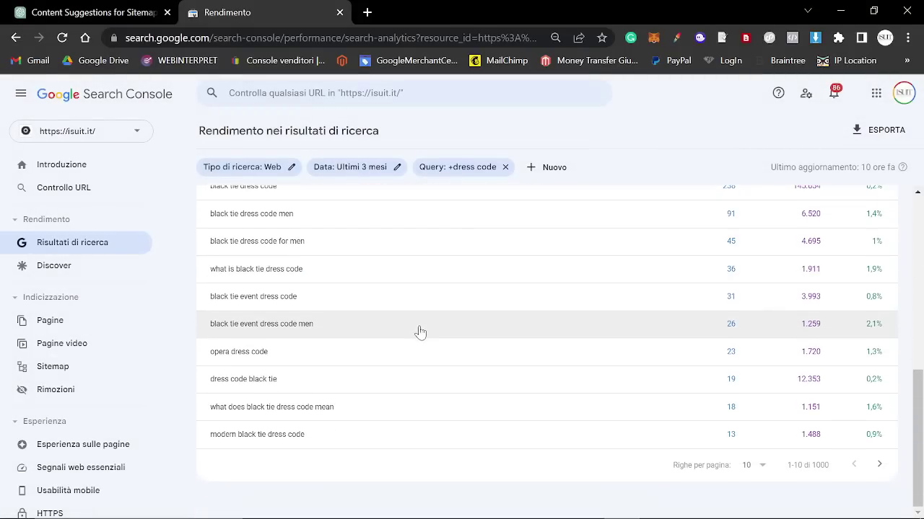
scroll(420, 332, "up", 5)
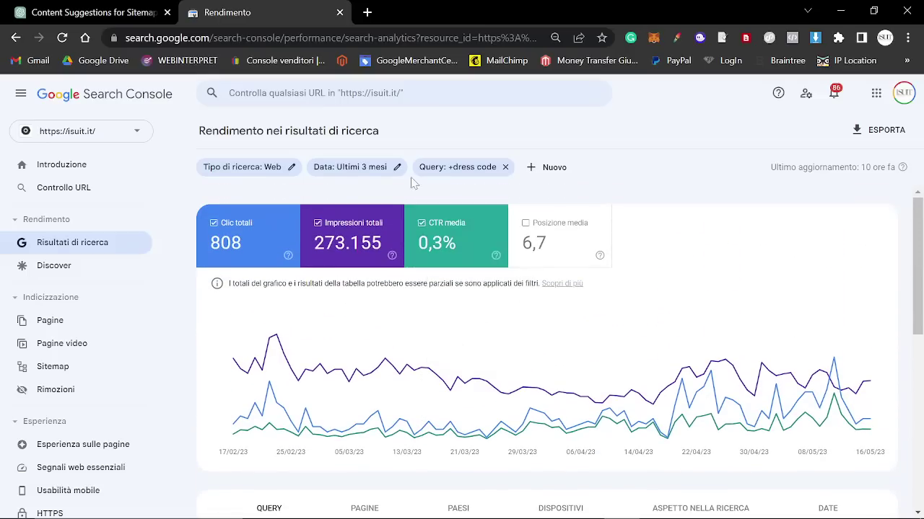
scroll(527, 360, "down", 4)
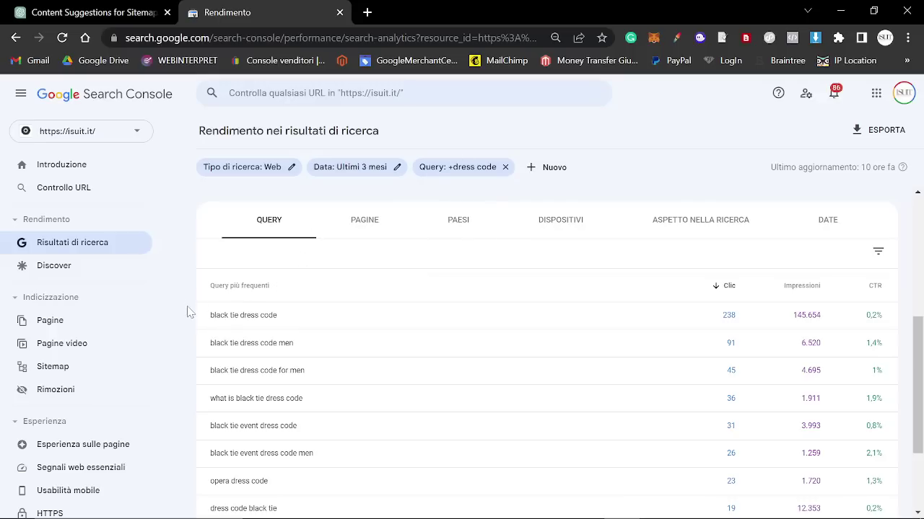
left_click_drag(191, 312, 894, 324)
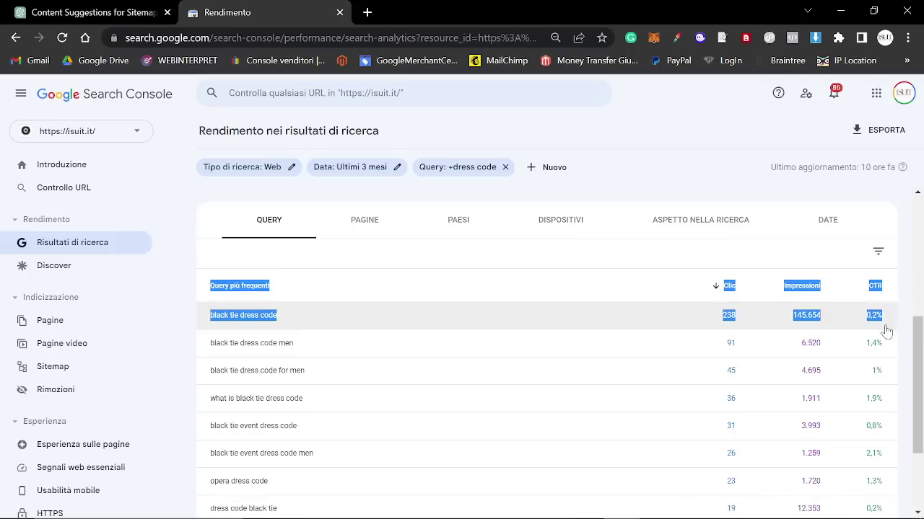
scroll(887, 310, "up", 4)
scroll(859, 317, "down", 3)
scroll(834, 322, "down", 1)
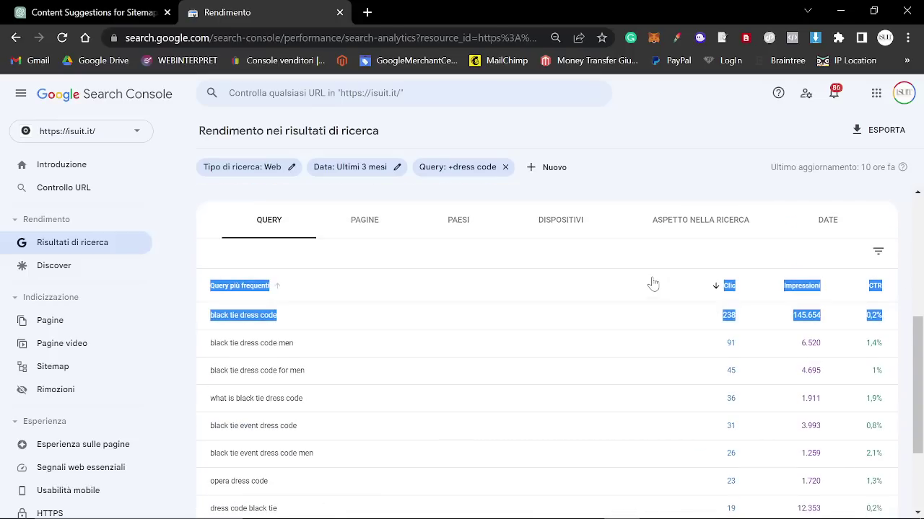
Switch to the ChatGPT conversation with sitemap content suggestions and read its advice, highlighting the additional blog categories suggestion.
key("alt+Tab")
left_click(282, 218)
left_click(87, 12)
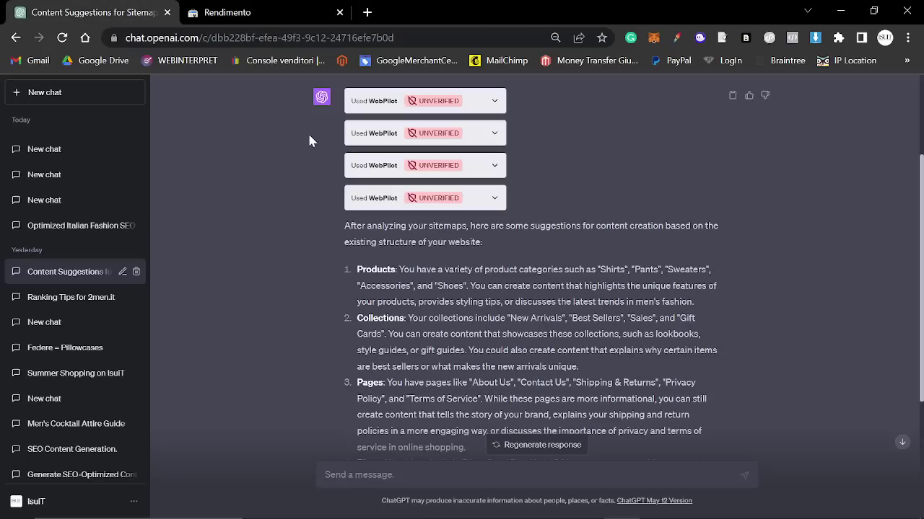
scroll(530, 267, "down", 1)
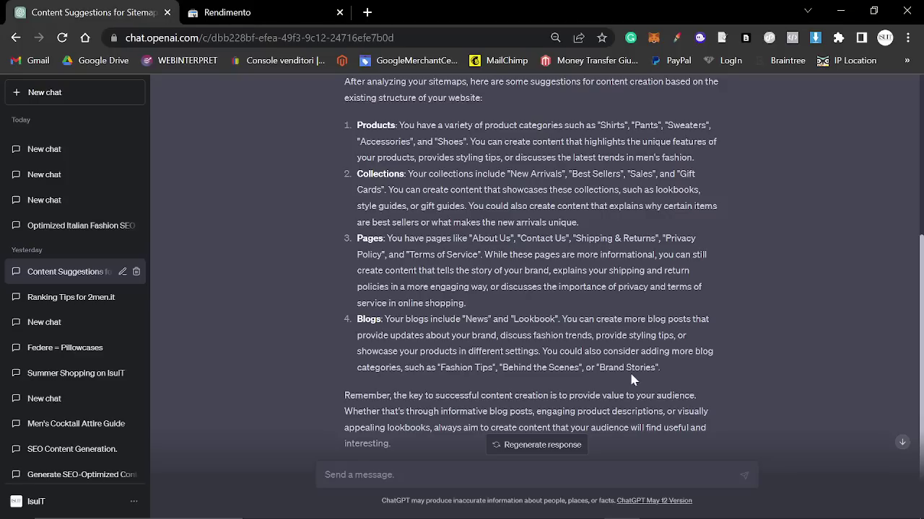
left_click_drag(542, 351, 708, 370)
left_click(709, 371)
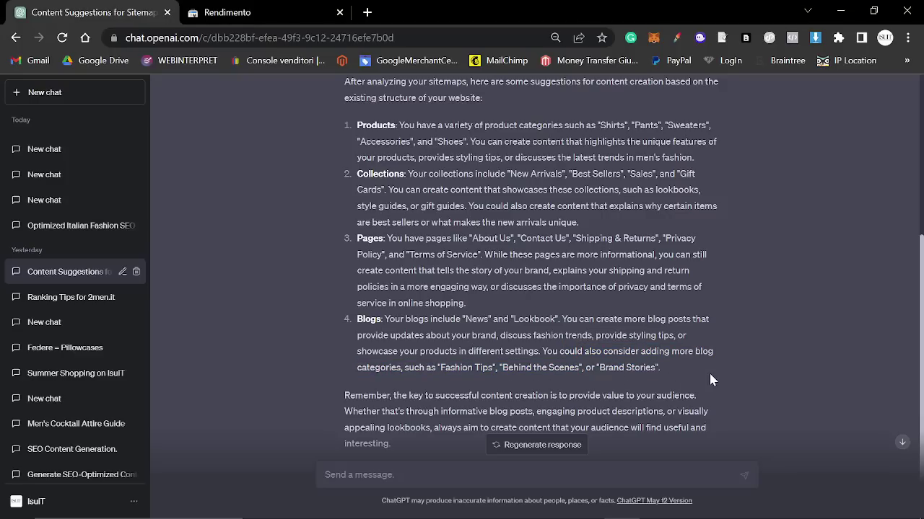